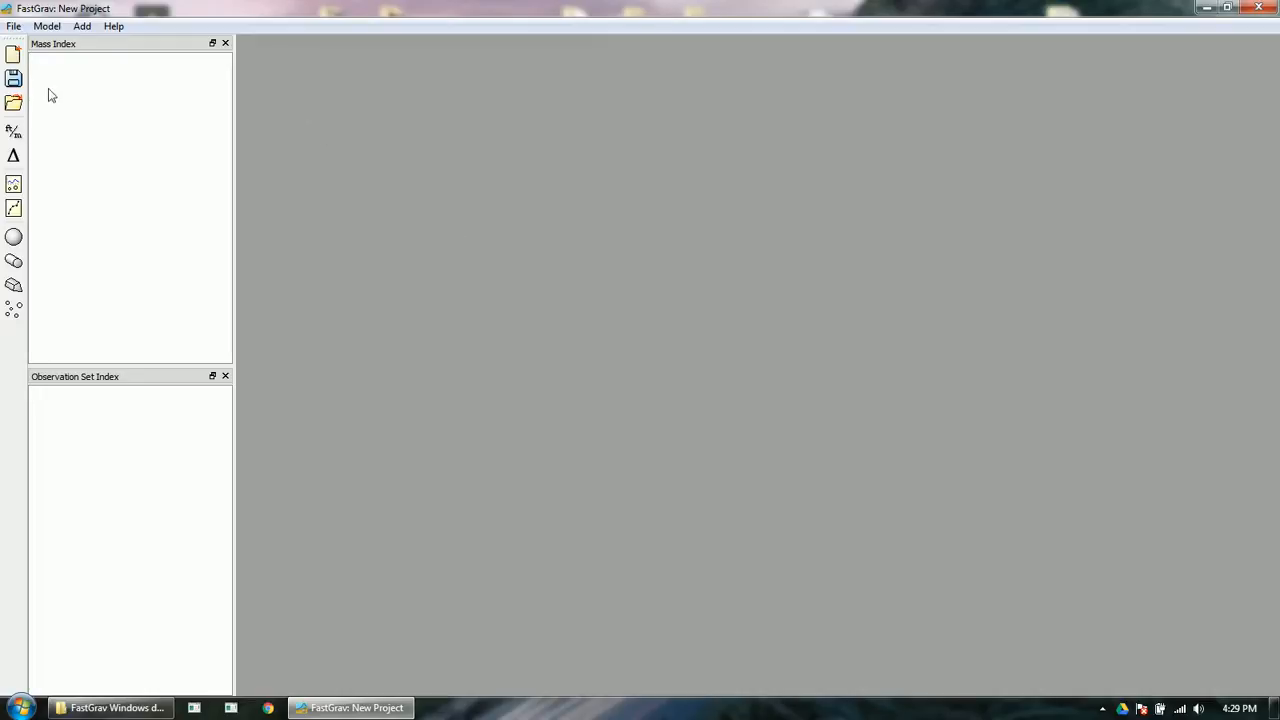
# Open the project basicprism.gravproj from the Ex. 5--Basic prism examples folder and shift the Cross Section window away from the side panels
pyautogui.click(17, 105)
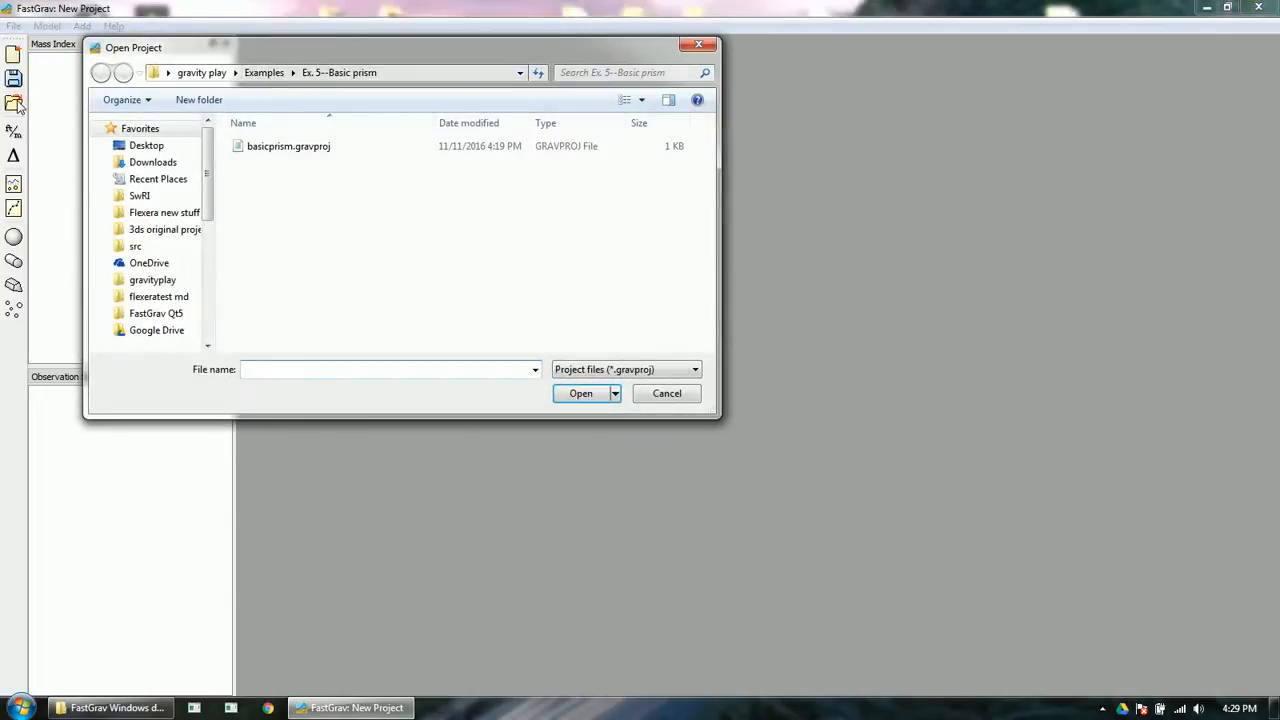
pyautogui.click(268, 74)
pyautogui.click(310, 232)
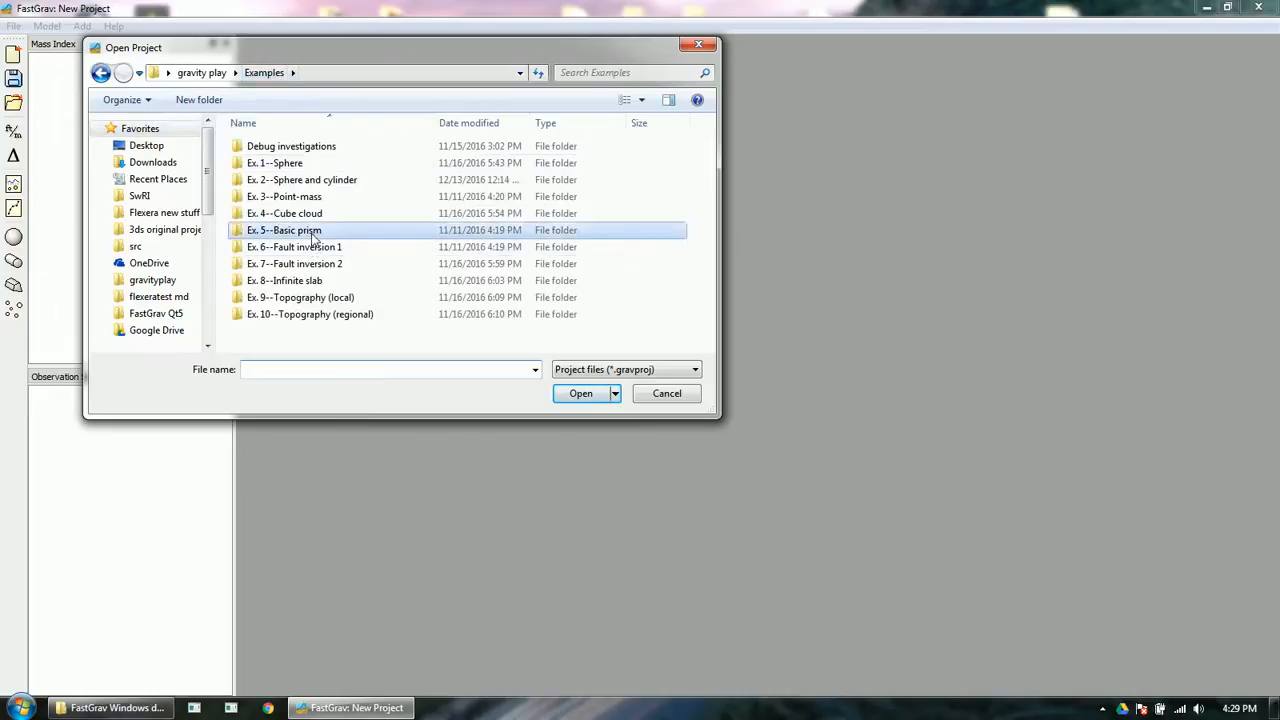
pyautogui.doubleClick(310, 233)
pyautogui.doubleClick(310, 148)
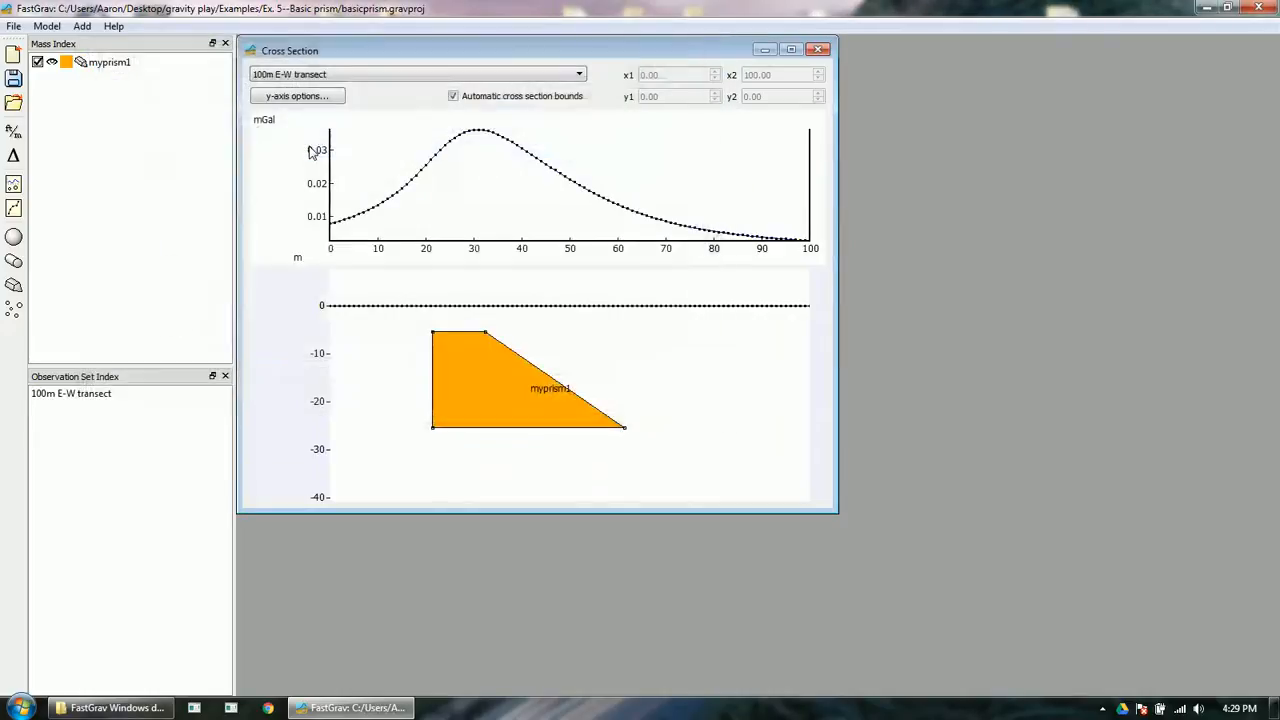
pyautogui.moveTo(445, 50); pyautogui.dragTo(500, 77)
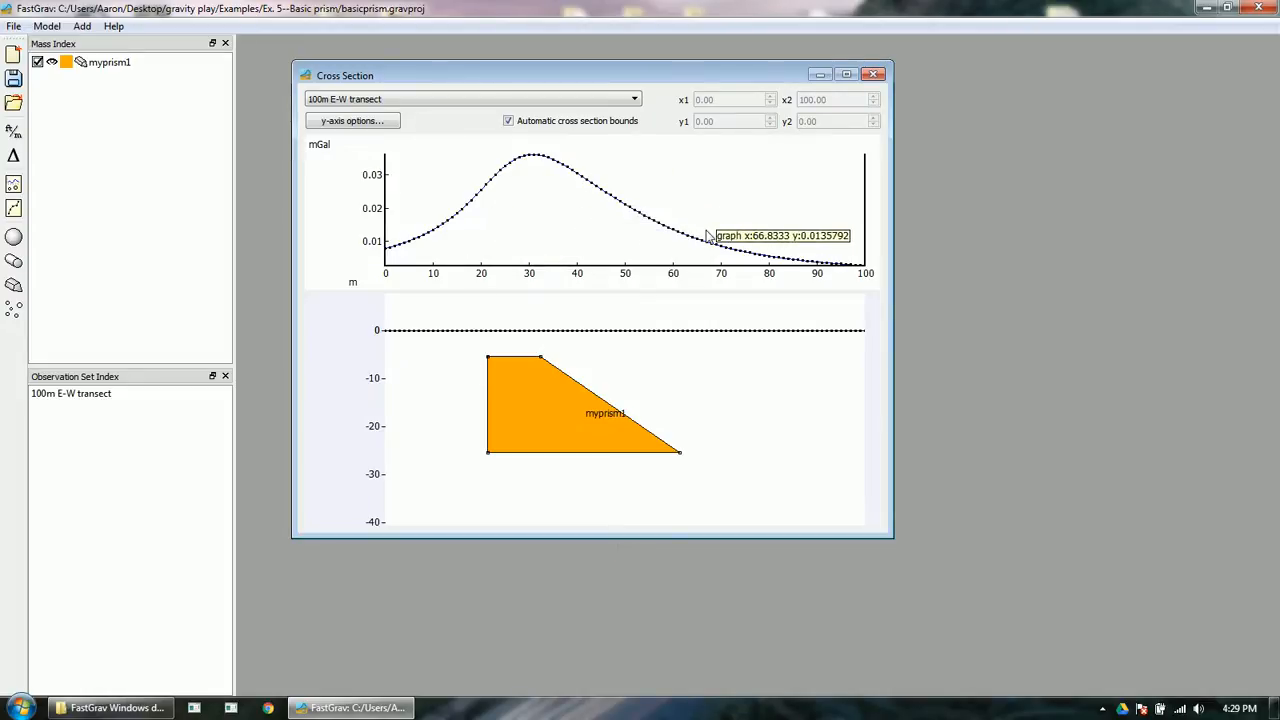
# Examine myprism1's density, axis point, azimuth and relative vertex coordinates in its properties, and close them without changes
pyautogui.moveTo(585, 452)
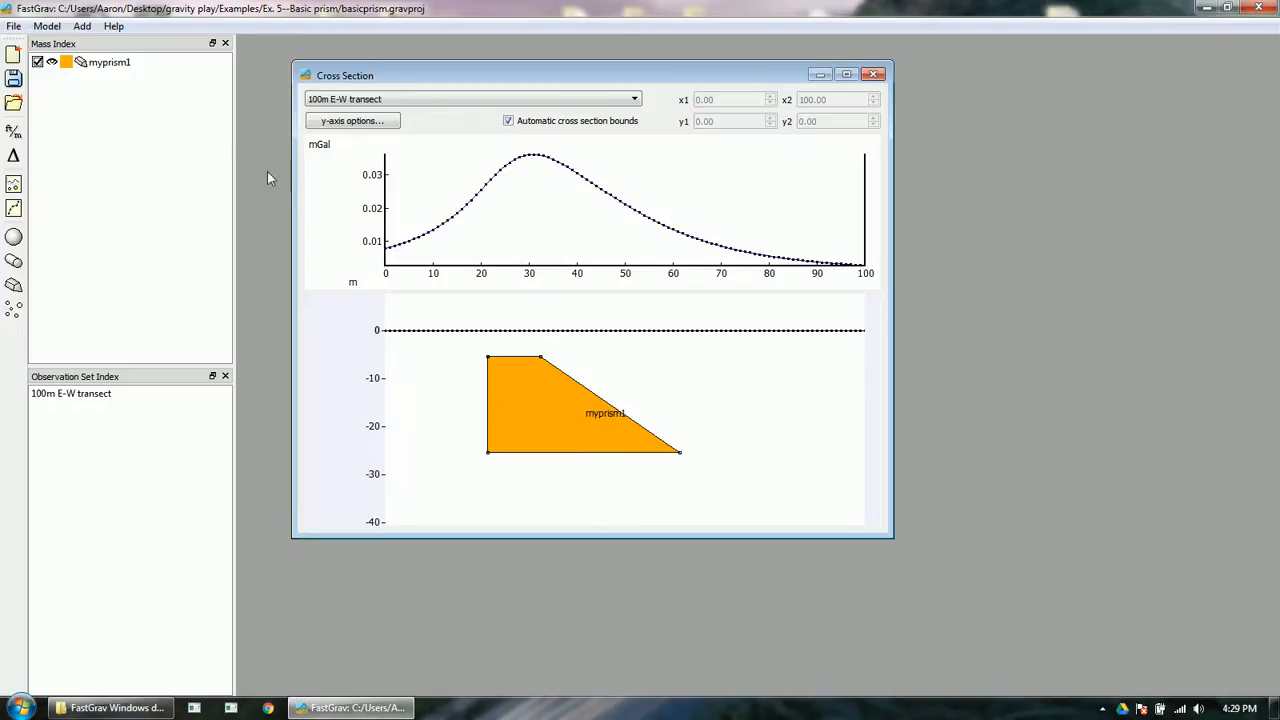
pyautogui.rightClick(156, 63)
pyautogui.click(172, 75)
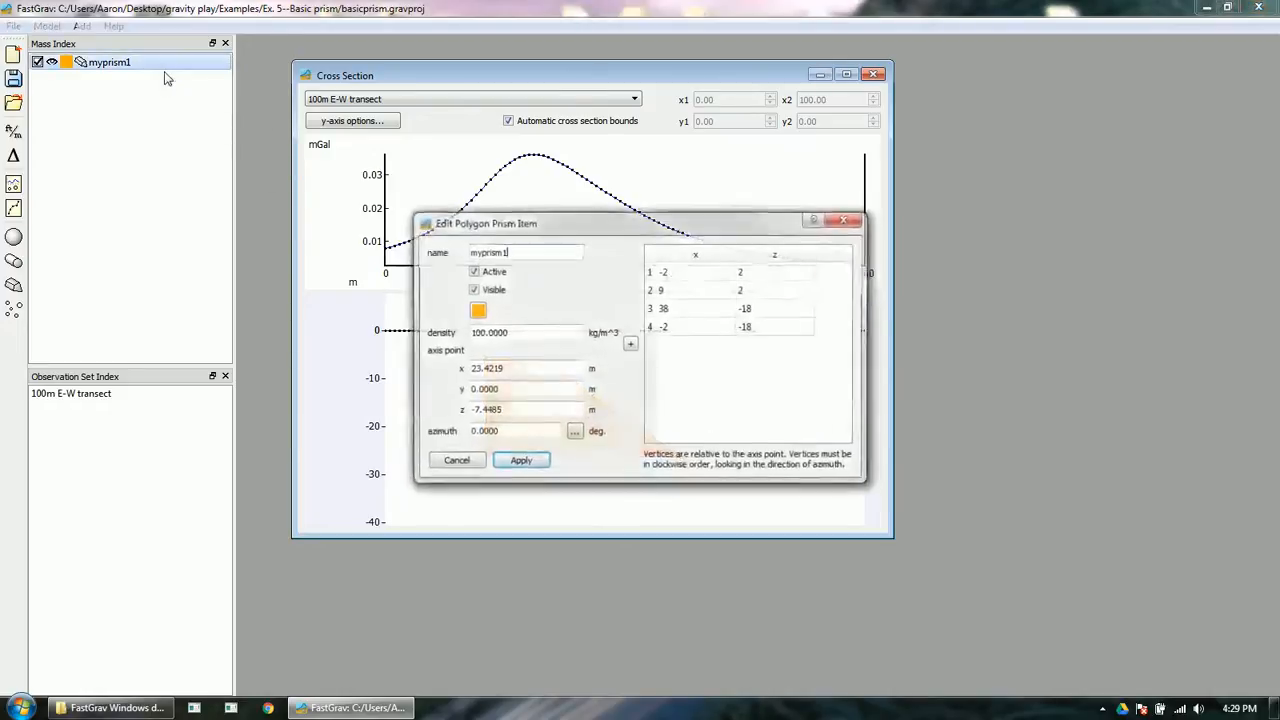
pyautogui.moveTo(549, 235); pyautogui.dragTo(922, 203)
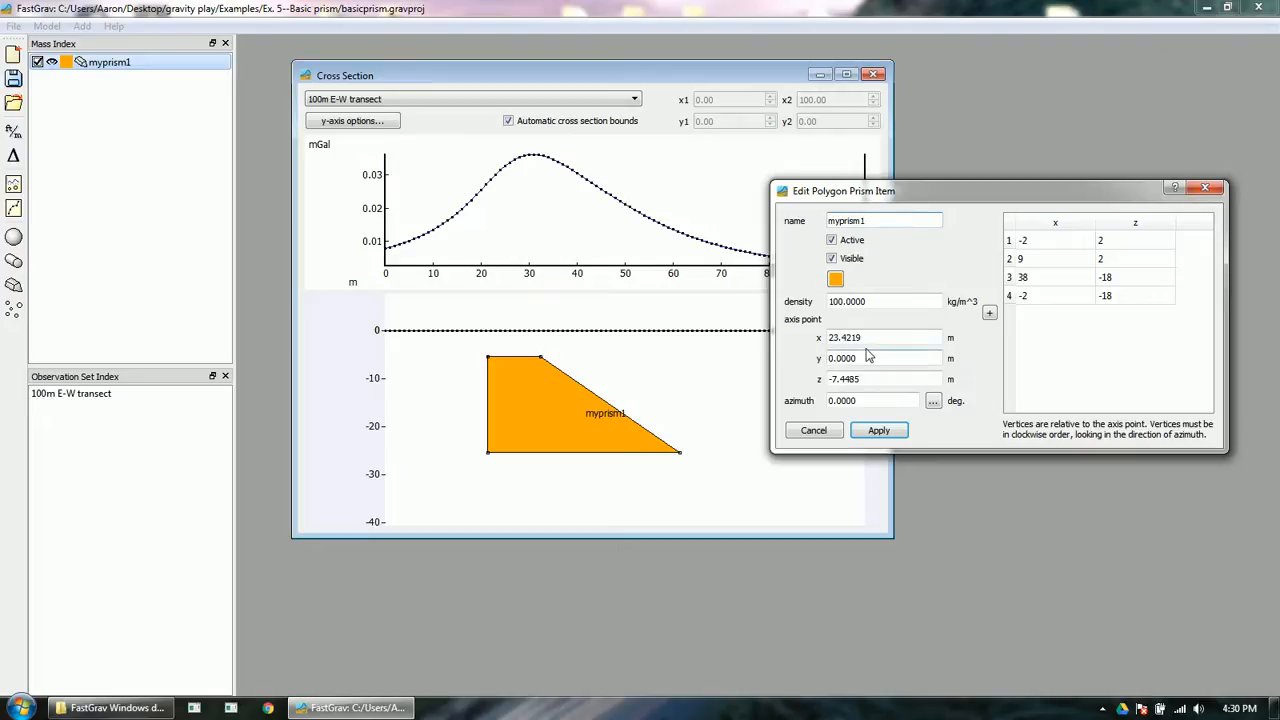
pyautogui.click(1040, 246)
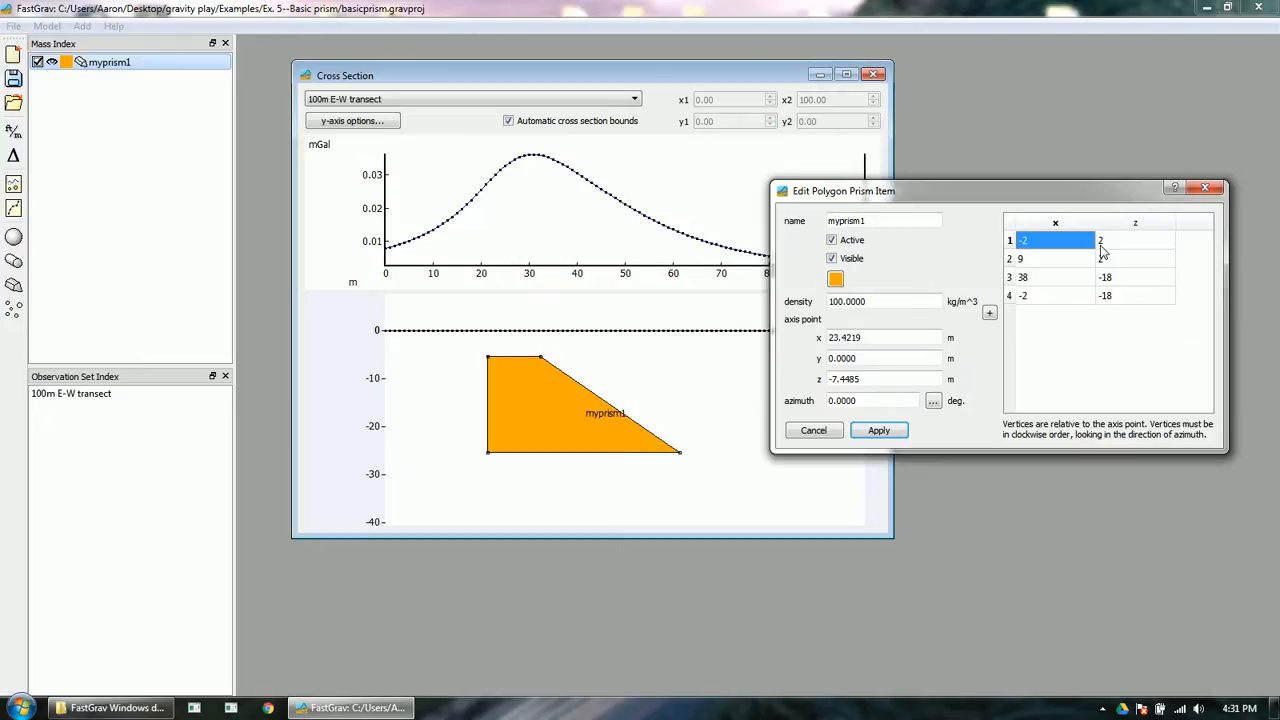
pyautogui.click(1205, 188)
# Move the whole prism in the cross section to an axis point of about x 54.7 m, z -7.2 m and check its properties
pyautogui.moveTo(584, 404); pyautogui.dragTo(733, 405)
pyautogui.click(180, 94)
pyautogui.rightClick(165, 69)
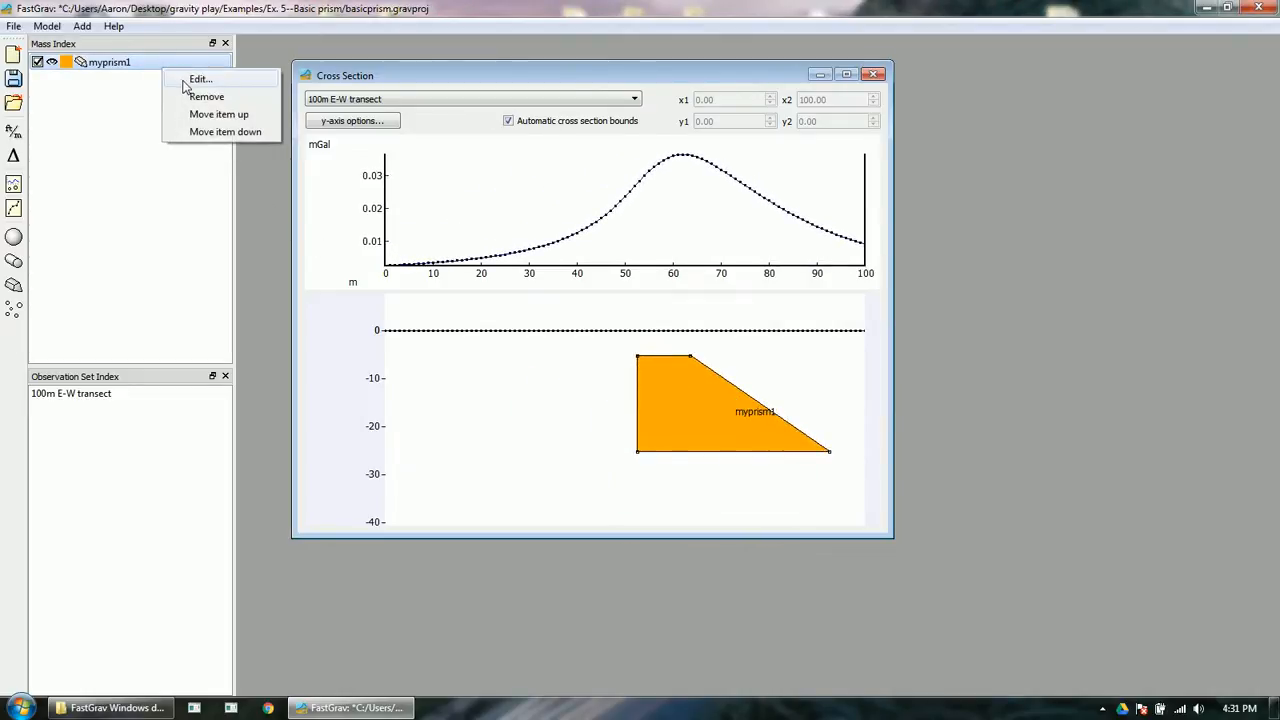
pyautogui.click(185, 77)
pyautogui.moveTo(726, 219); pyautogui.dragTo(1097, 216)
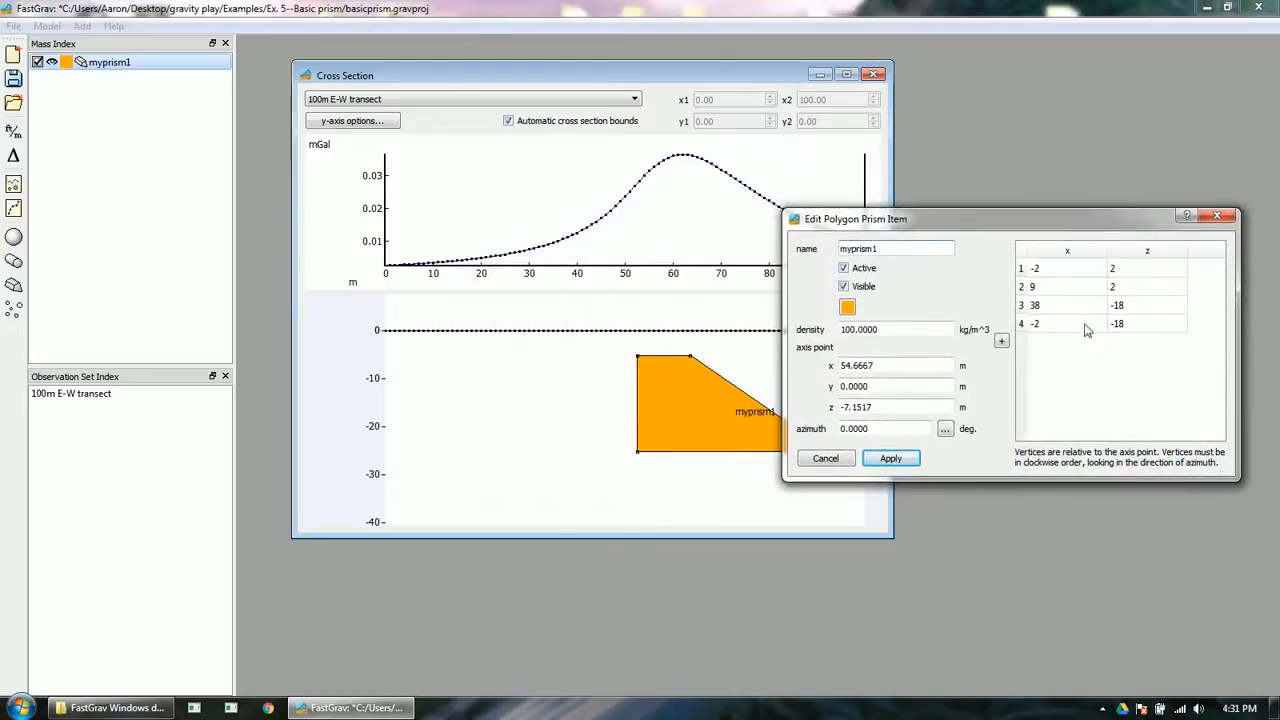
pyautogui.click(826, 458)
# Move the whole prism to an axis point of about x 15.2 m, z -5.2 m and open its properties
pyautogui.moveTo(734, 406); pyautogui.dragTo(543, 392)
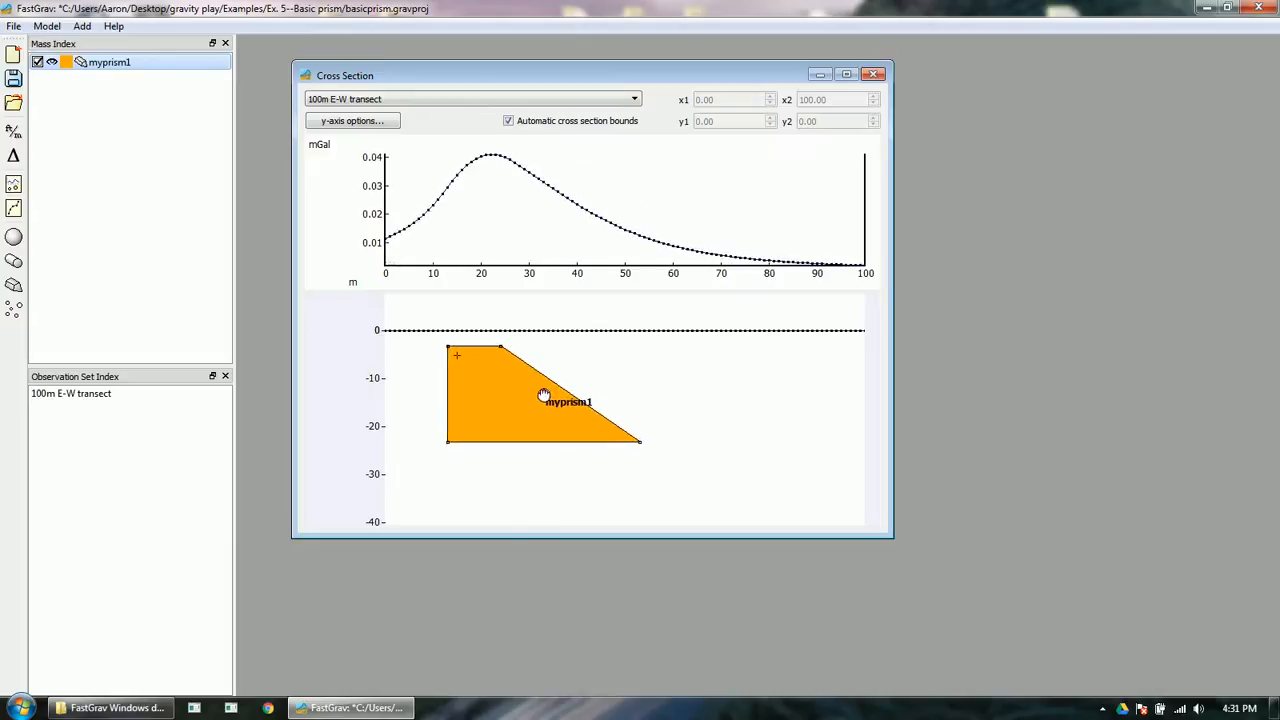
pyautogui.rightClick(150, 62)
pyautogui.click(170, 77)
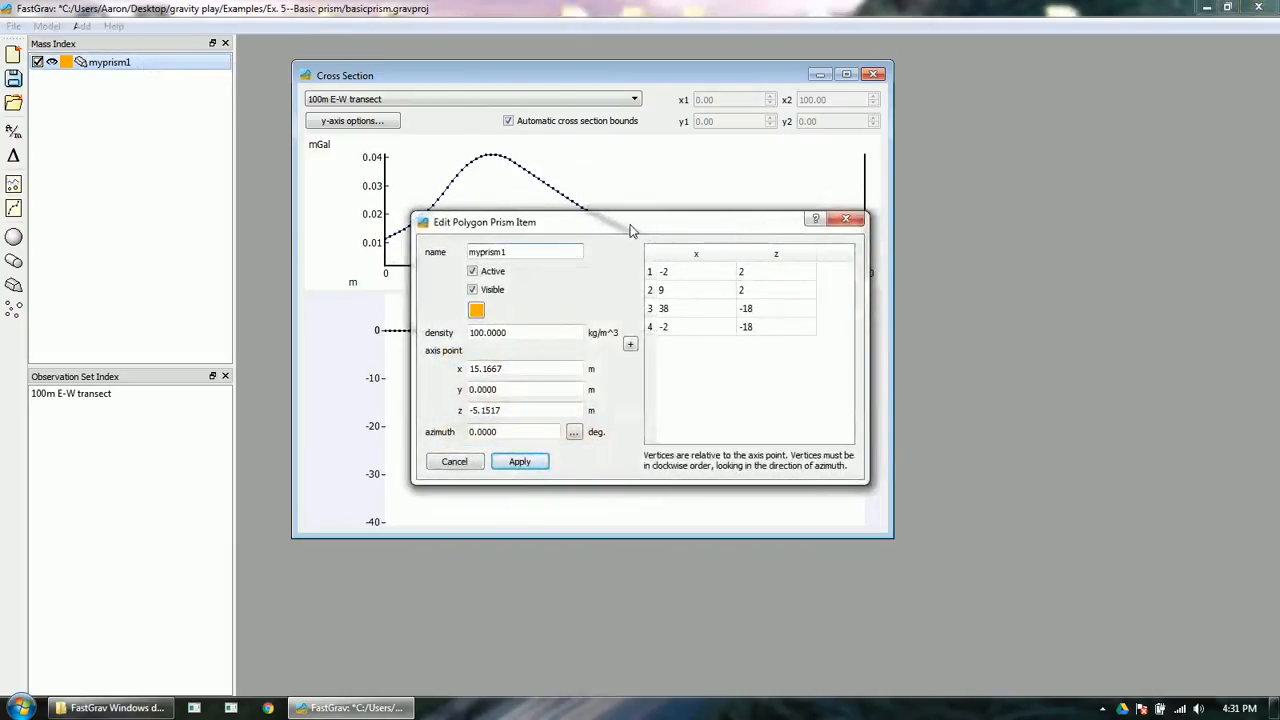
pyautogui.moveTo(630, 230); pyautogui.dragTo(918, 208)
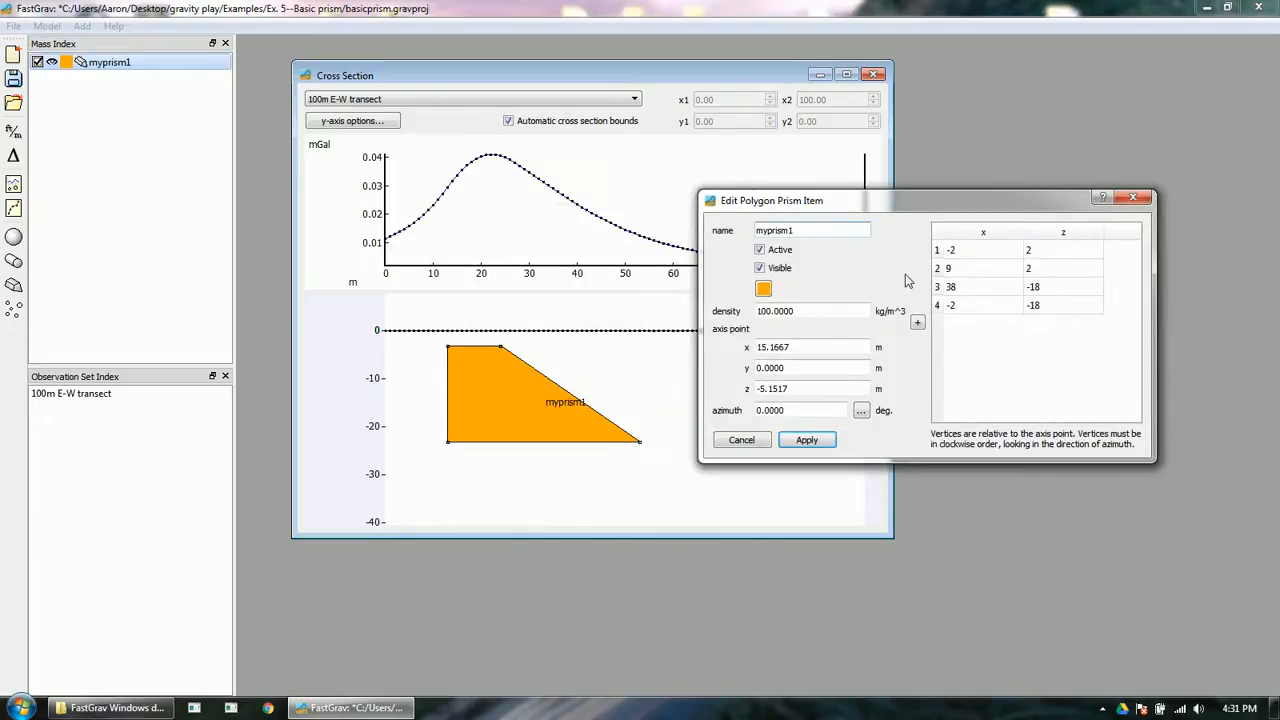
# Add a fifth vertex to the prism at relative x -8, z -18 and apply it
pyautogui.click(917, 326)
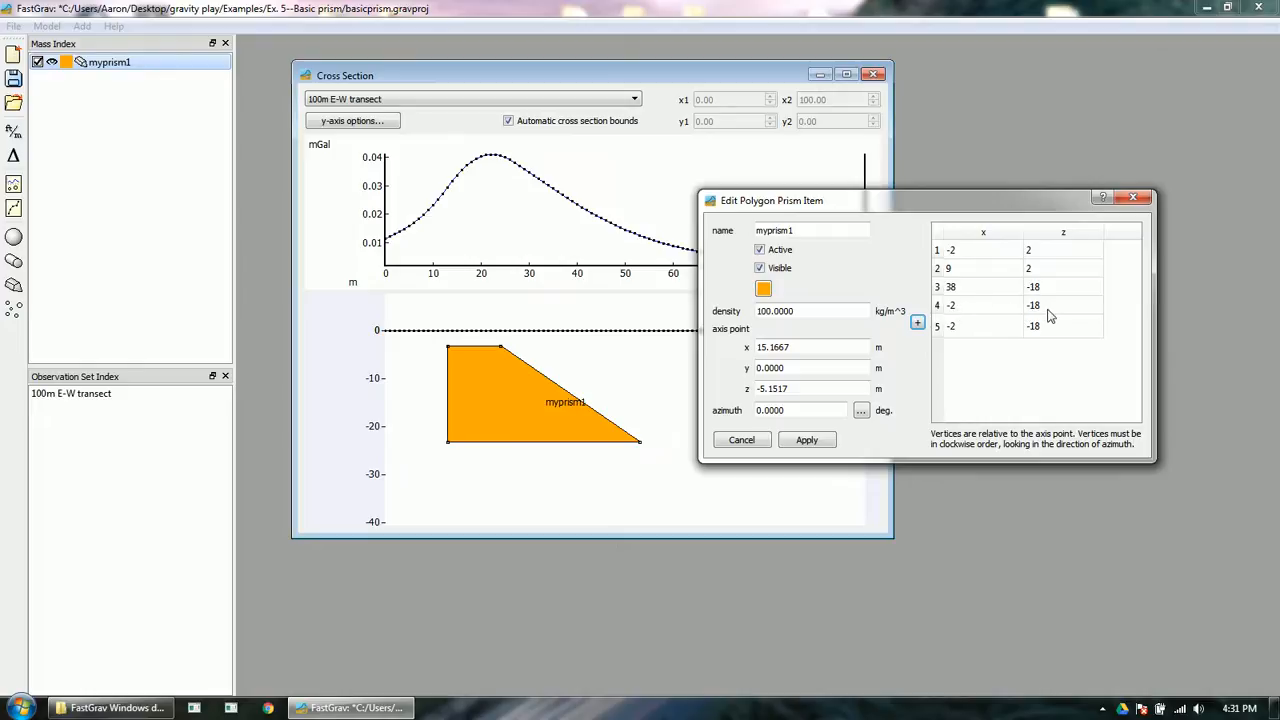
pyautogui.click(963, 333)
pyautogui.doubleClick(963, 333)
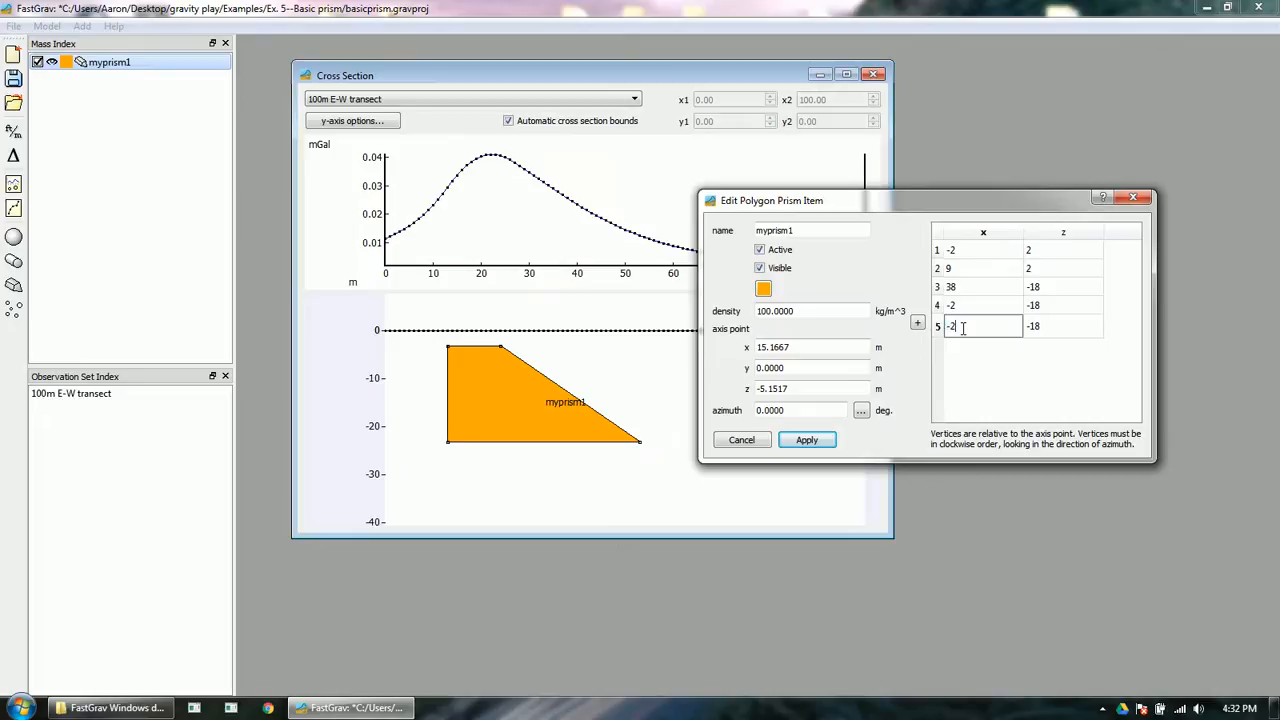
pyautogui.press('BackSpace')
pyautogui.write('8')
pyautogui.click(822, 448)
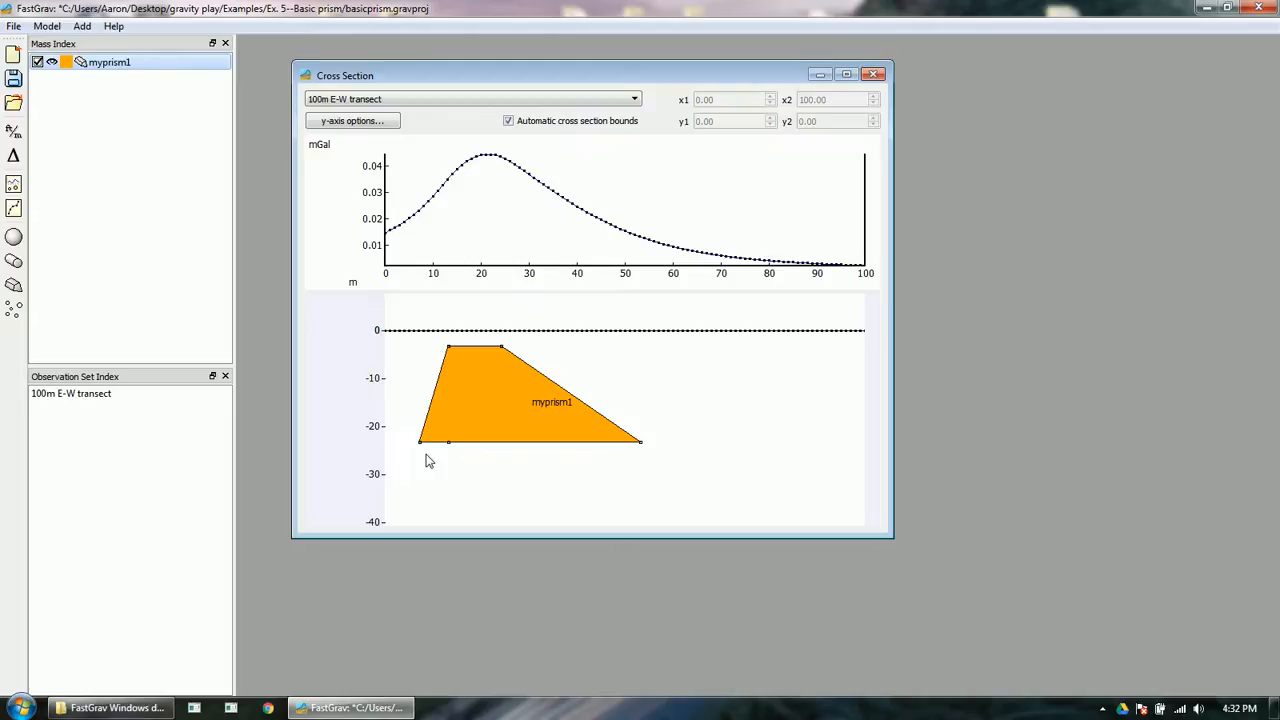
# Reopen myprism1's properties and view the row deletion option for vertex 5 and for vertices 4 and 5 together
pyautogui.rightClick(136, 62)
pyautogui.click(150, 80)
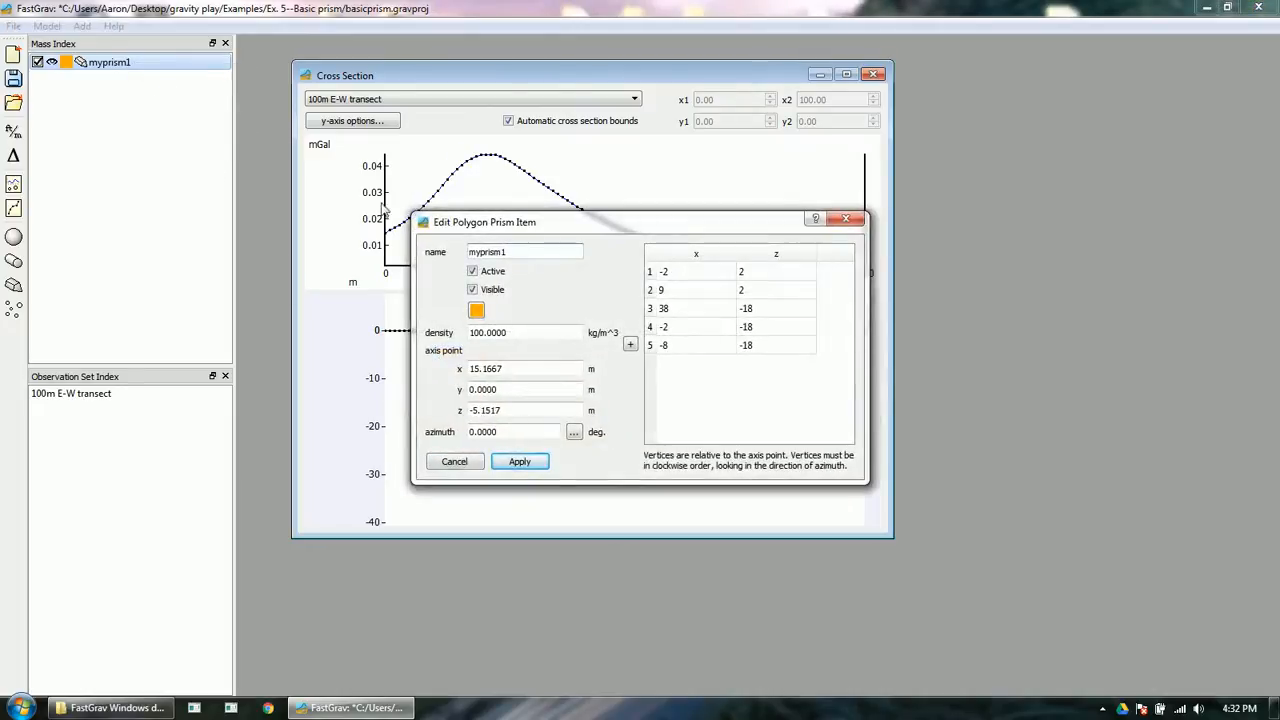
pyautogui.rightClick(682, 350)
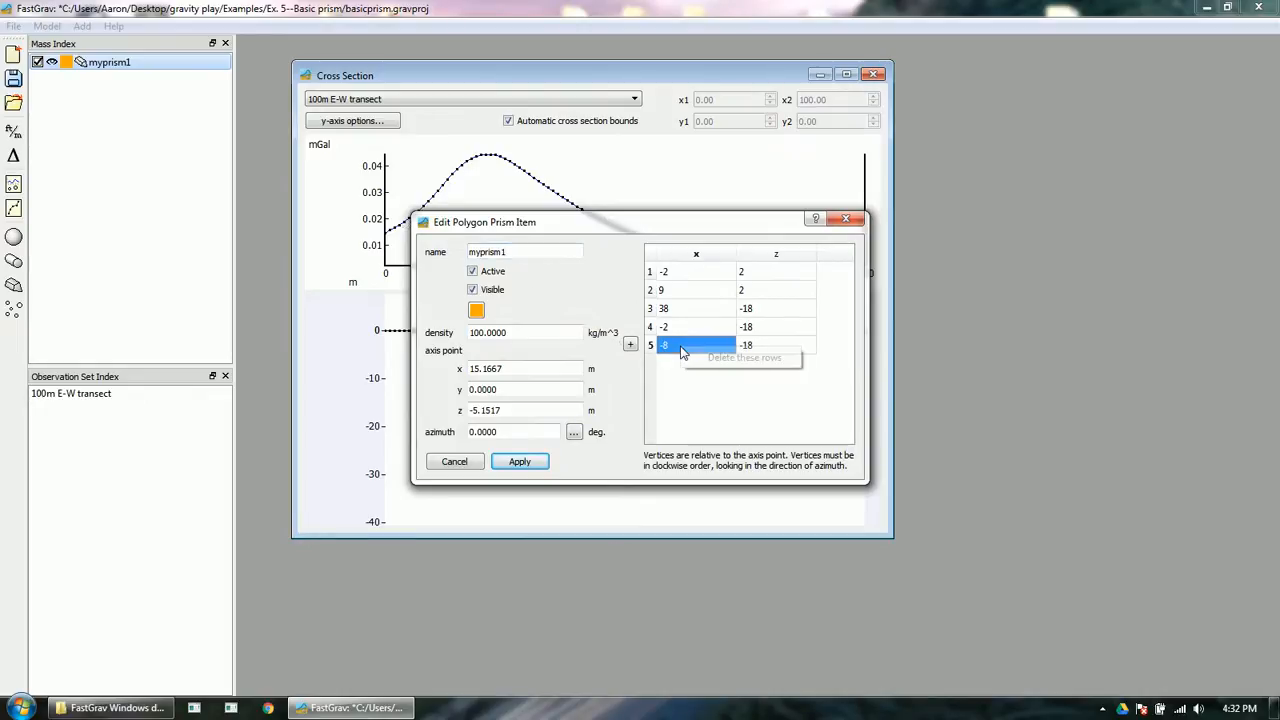
pyautogui.click(693, 331)
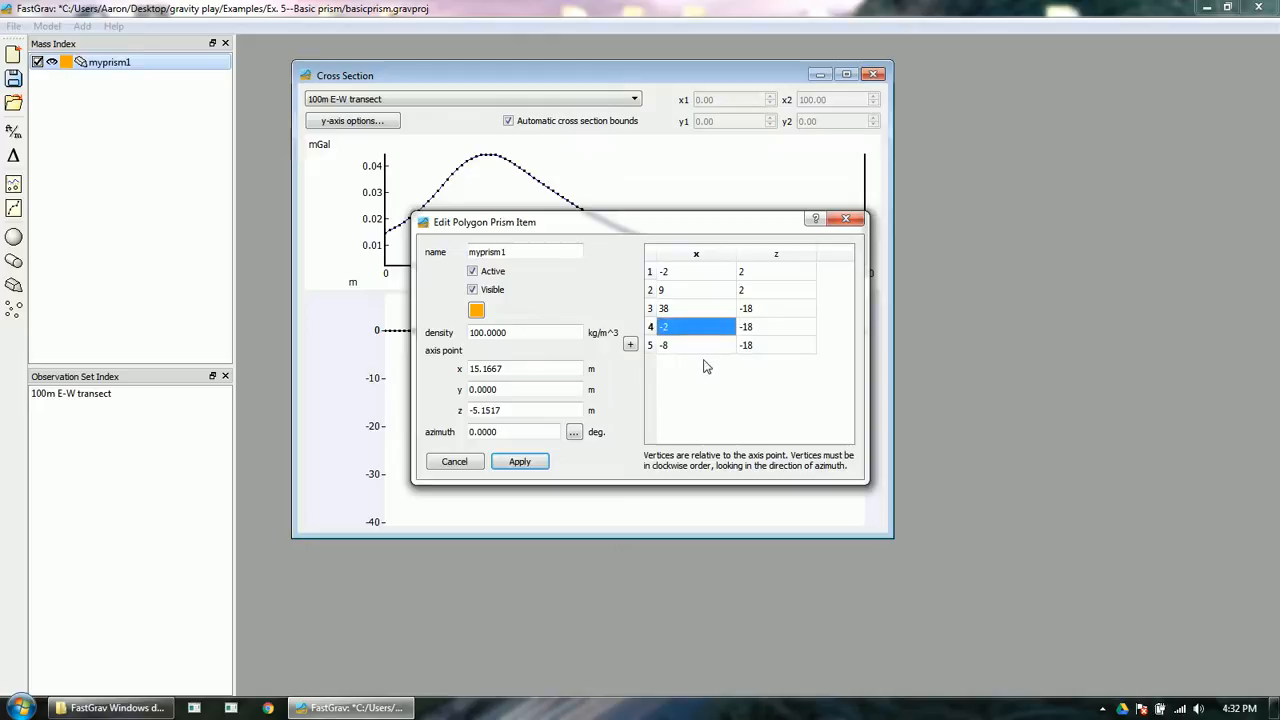
pyautogui.keyDown('shift'); pyautogui.click(694, 346); pyautogui.keyUp('shift')
pyautogui.rightClick(696, 344)
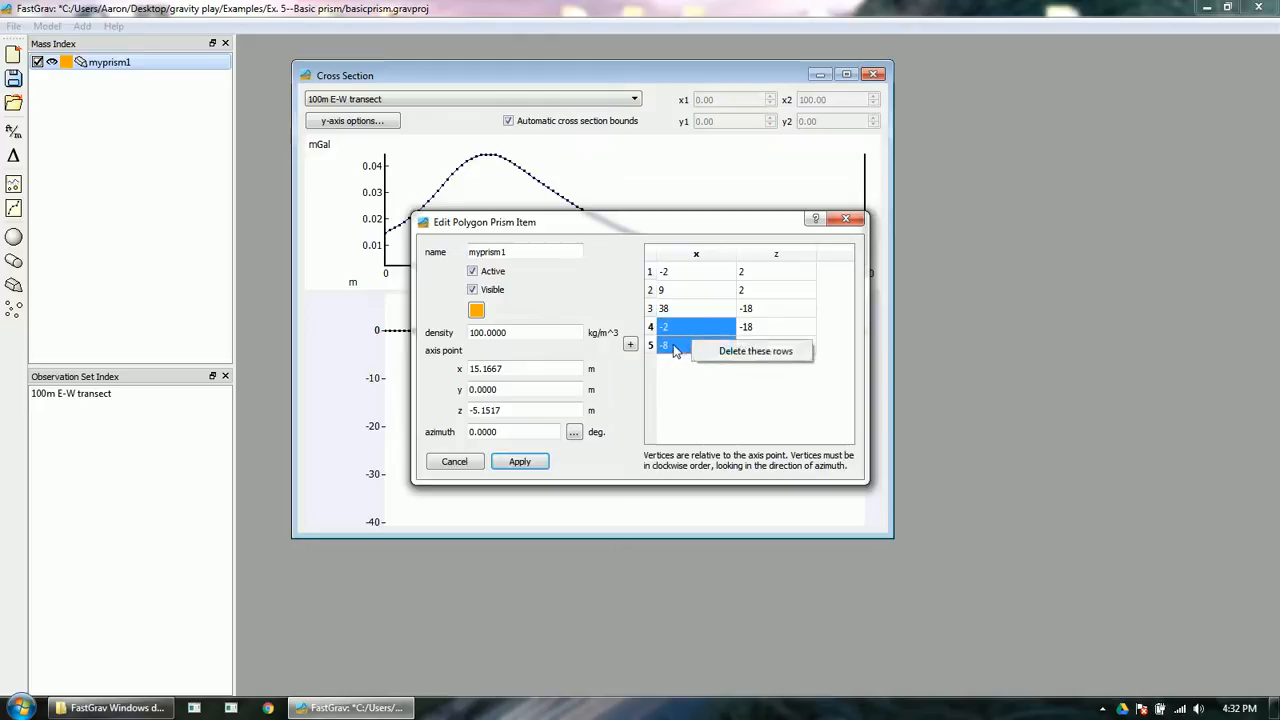
pyautogui.click(706, 304)
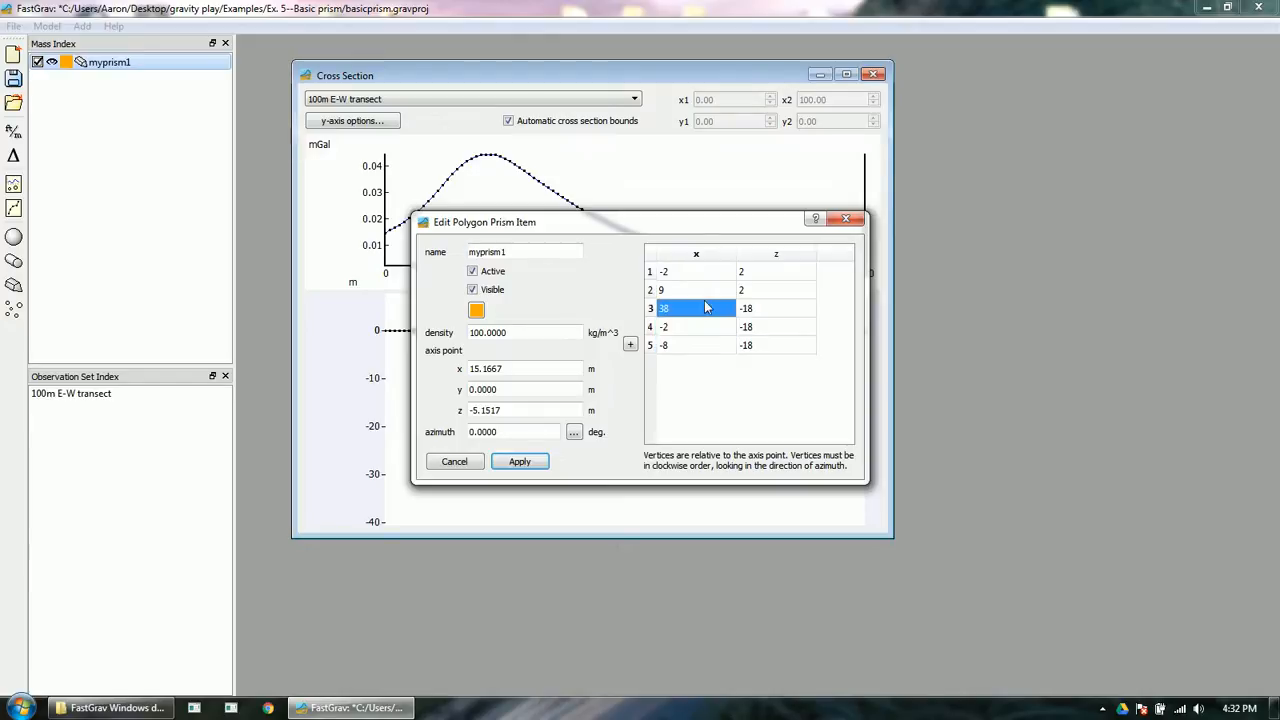
# Delete the fifth vertex from myprism1's vertex table and apply the change
pyautogui.rightClick(705, 343)
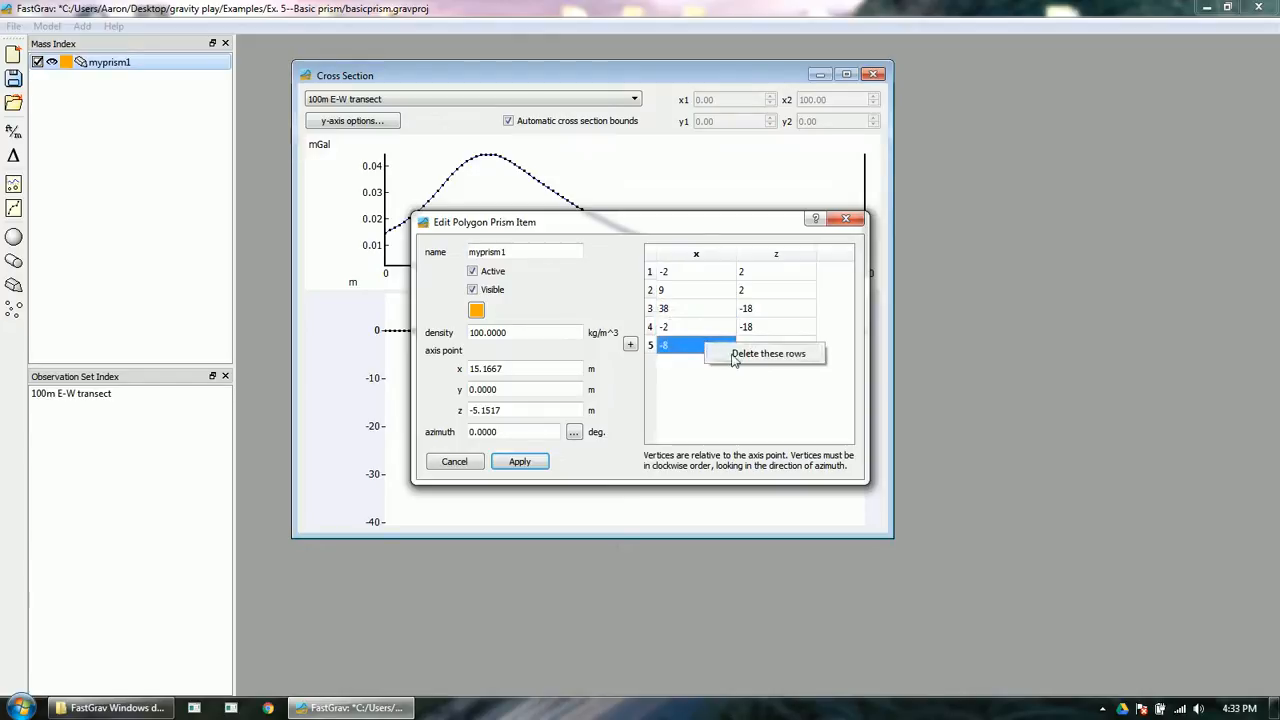
pyautogui.click(696, 219)
pyautogui.moveTo(696, 219); pyautogui.dragTo(958, 219)
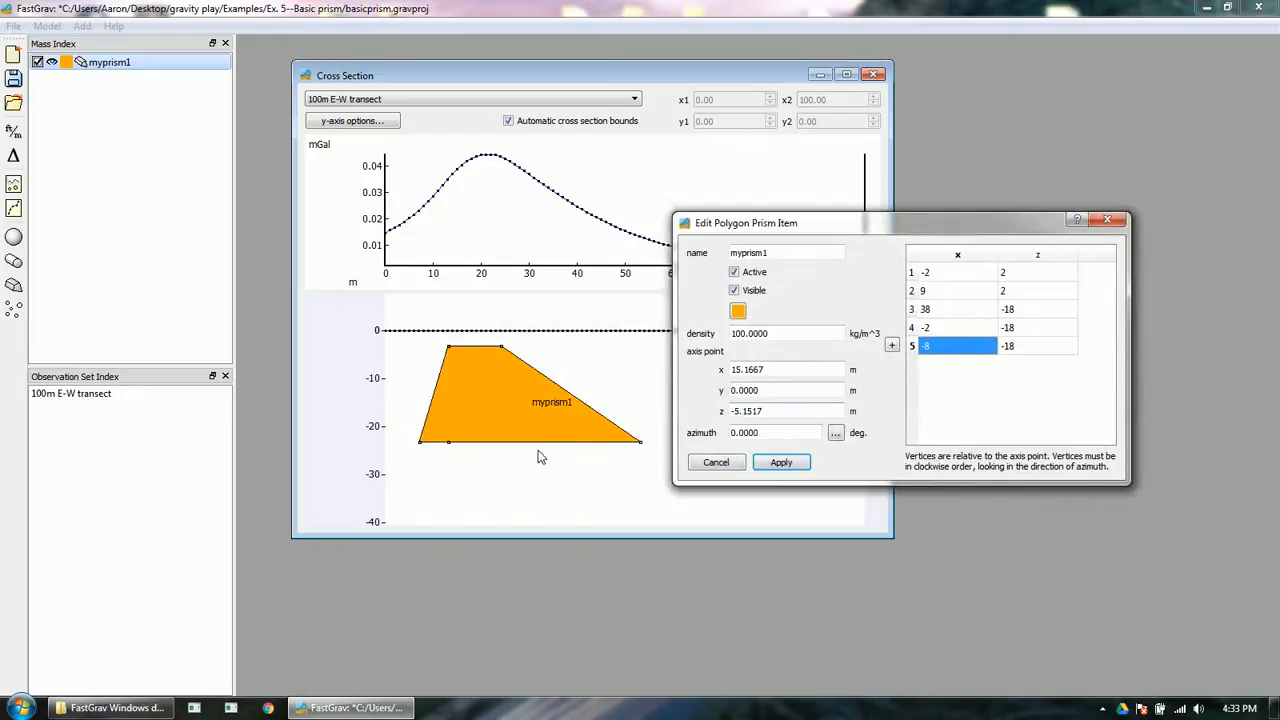
pyautogui.rightClick(970, 346)
pyautogui.click(1000, 350)
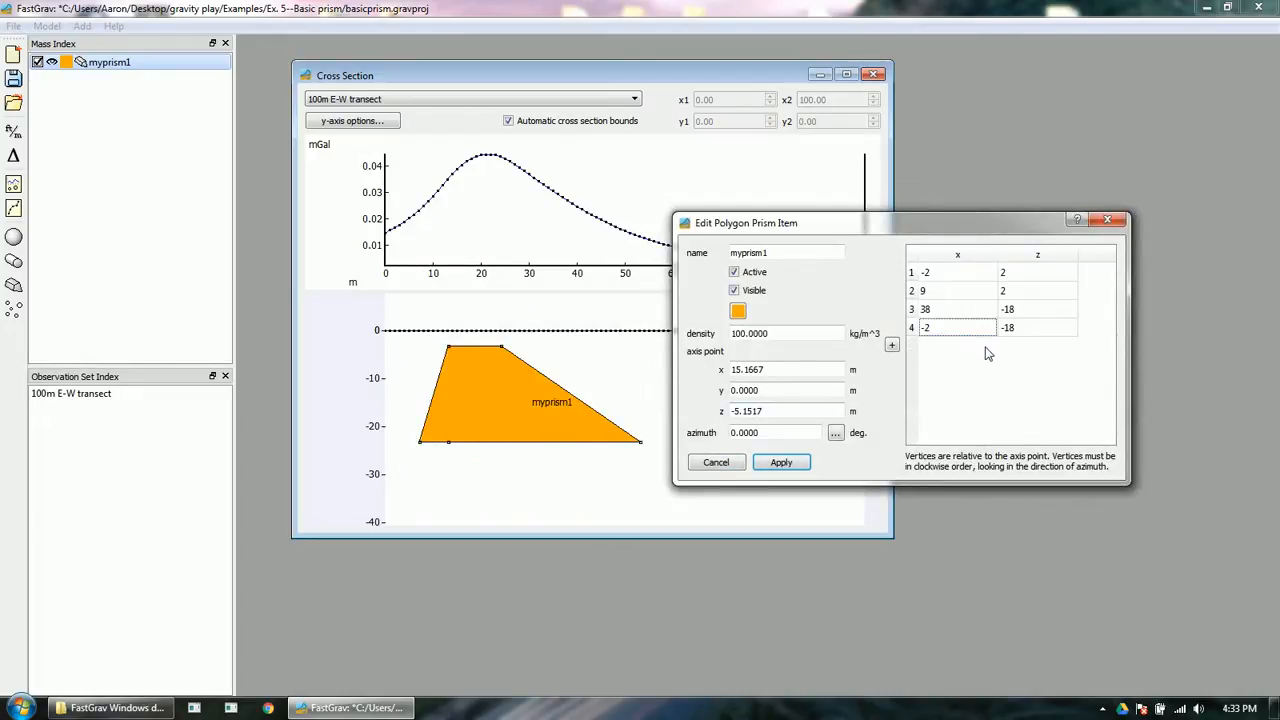
pyautogui.click(781, 463)
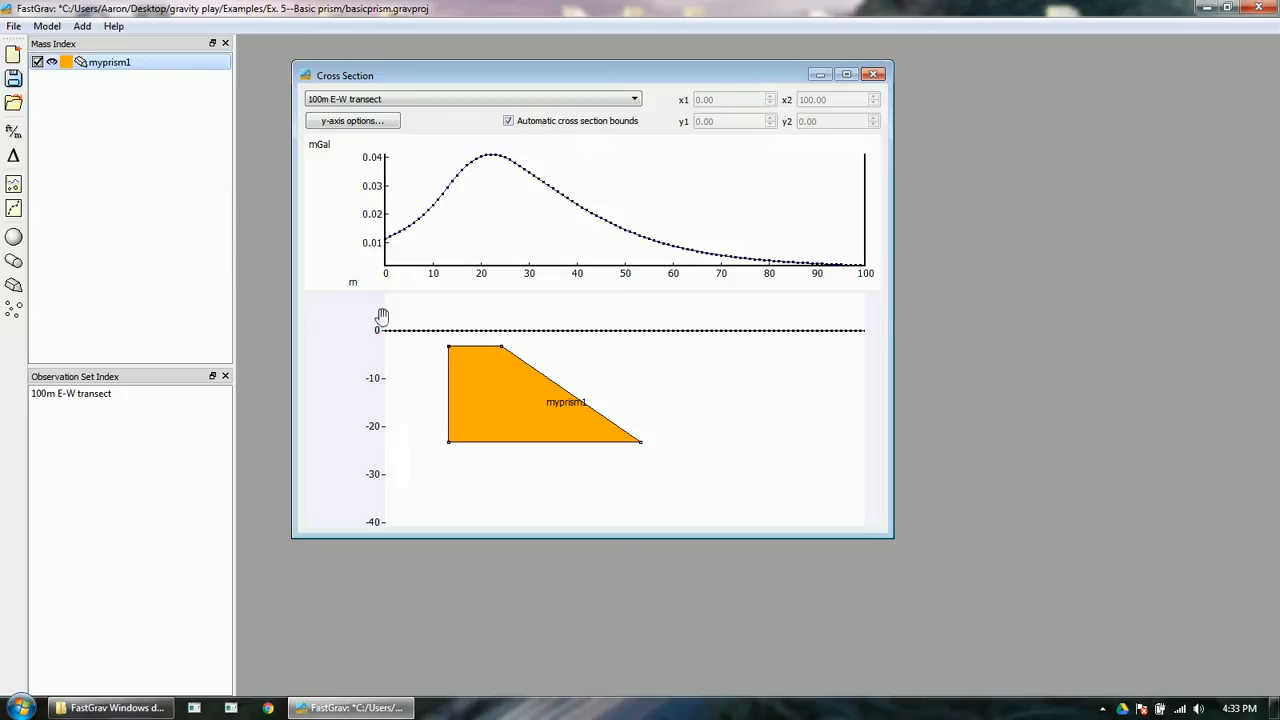
# Shift the prism's lower-right vertex to about x 52 m, z -23 m and its upper-right vertex to about x 33 m, z -4 m
pyautogui.moveTo(641, 443)
pyautogui.mouseDown()
pyautogui.moveTo(580, 446)
pyautogui.moveTo(586, 429)
pyautogui.moveTo(583, 443)
pyautogui.moveTo(637, 441)
pyautogui.mouseUp()
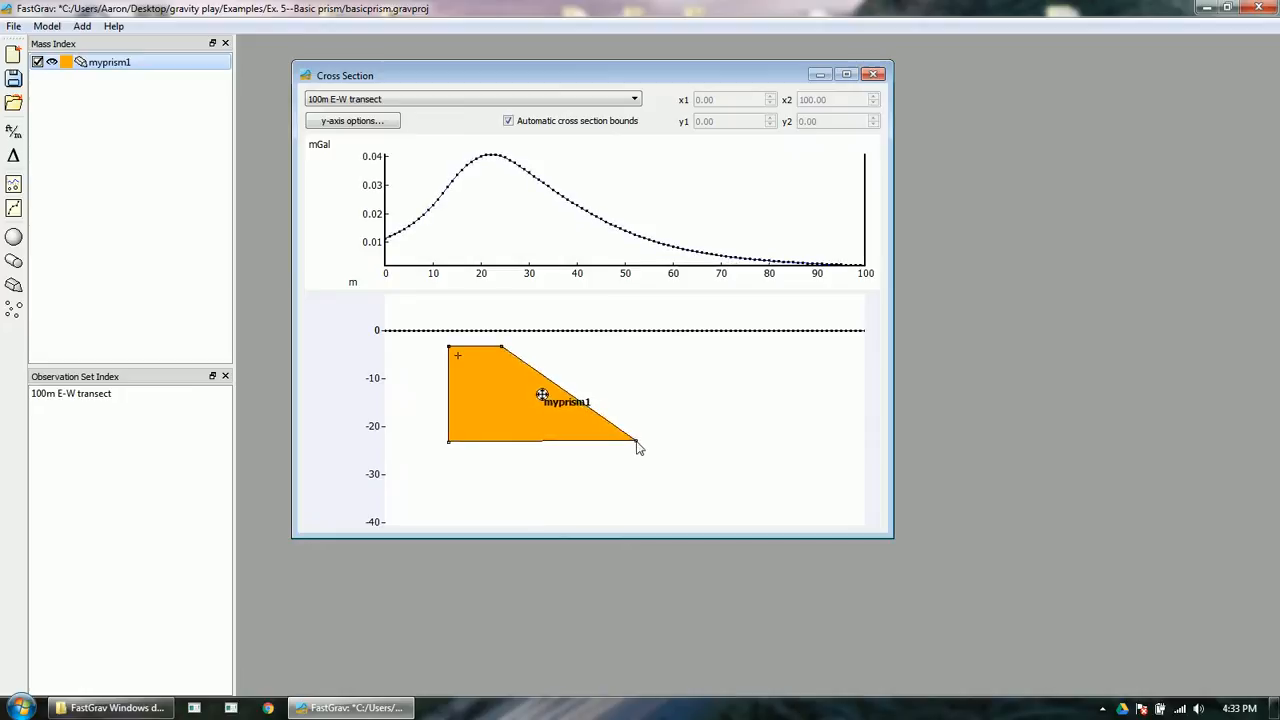
pyautogui.moveTo(503, 348); pyautogui.dragTo(548, 357)
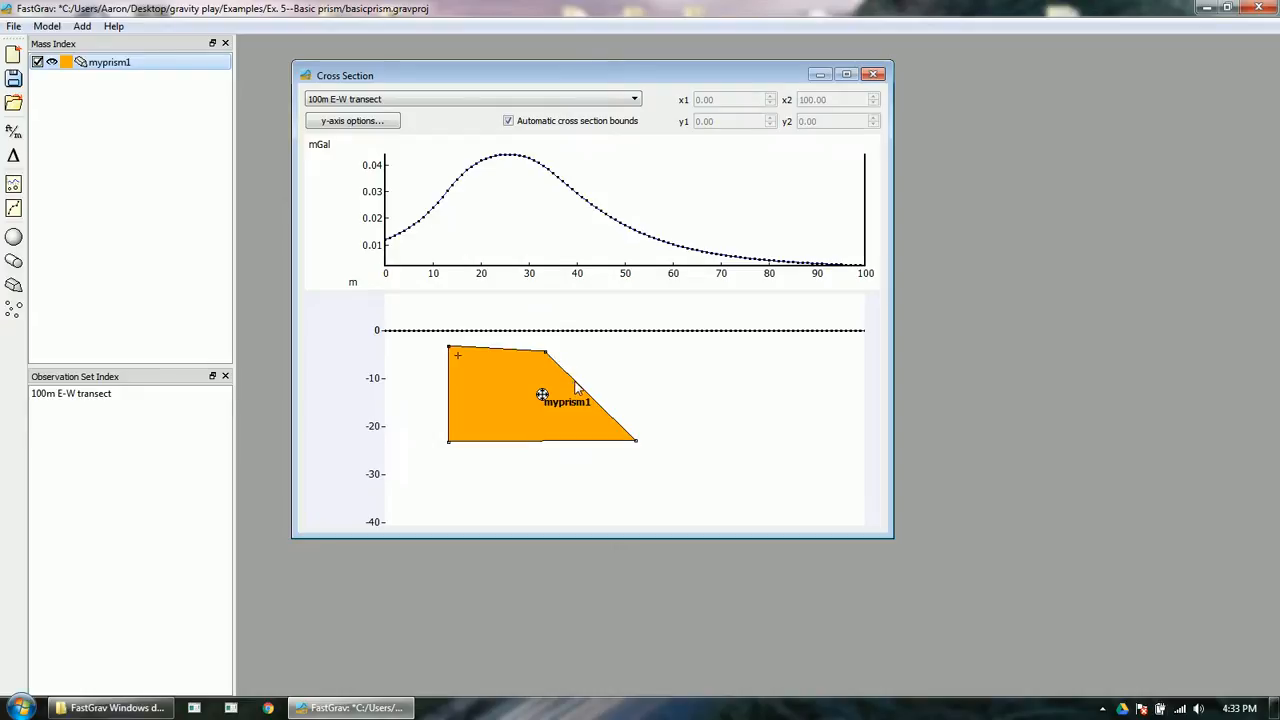
# Add a vertex on the prism's sloping right edge and move it outward to about x 45 m, z -10 m
pyautogui.rightClick(575, 387)
pyautogui.click(605, 395)
pyautogui.moveTo(575, 383); pyautogui.dragTo(604, 382)
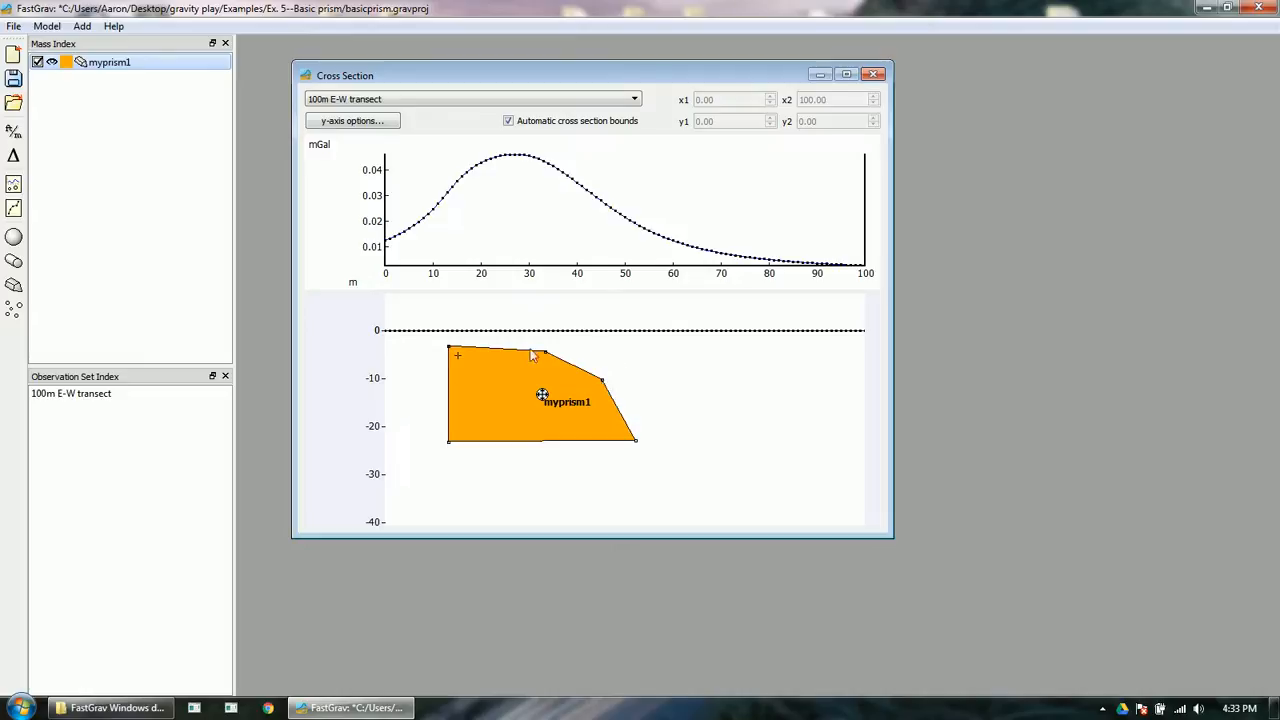
# Remove the prism's upper-left vertex and move the remaining top vertex to about x 36 m, z -5 m
pyautogui.rightClick(449, 348)
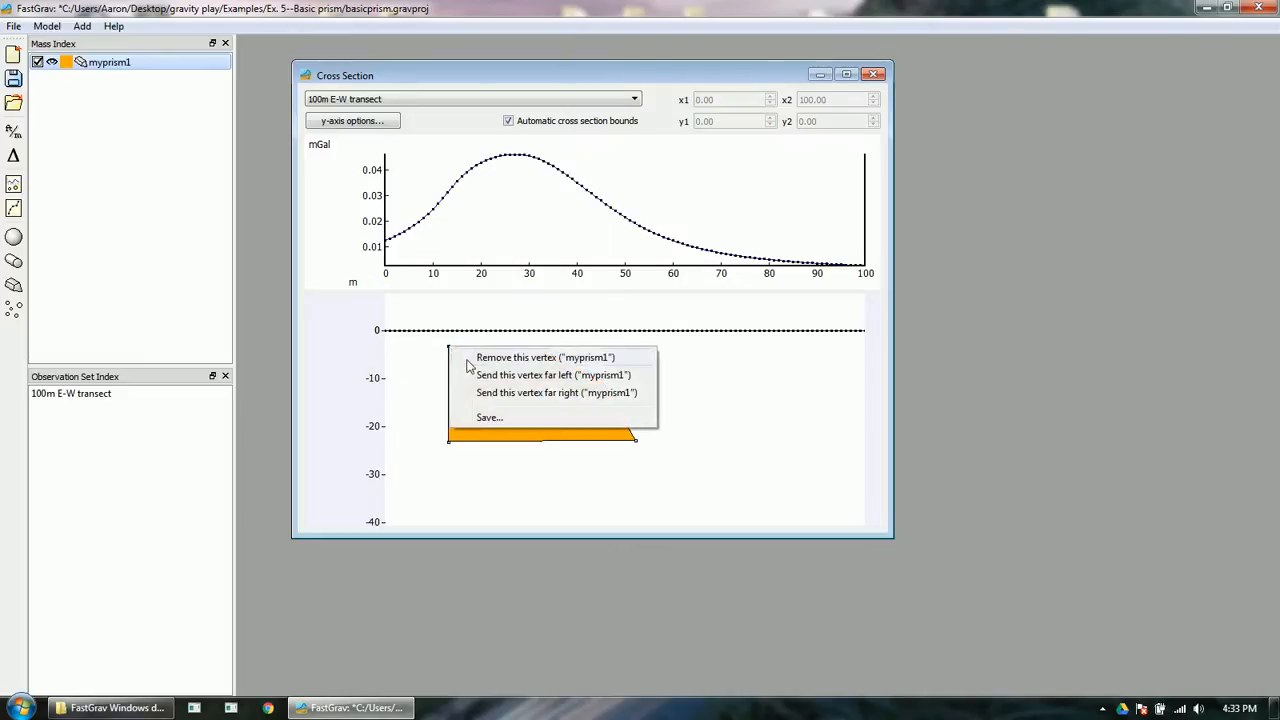
pyautogui.click(467, 360)
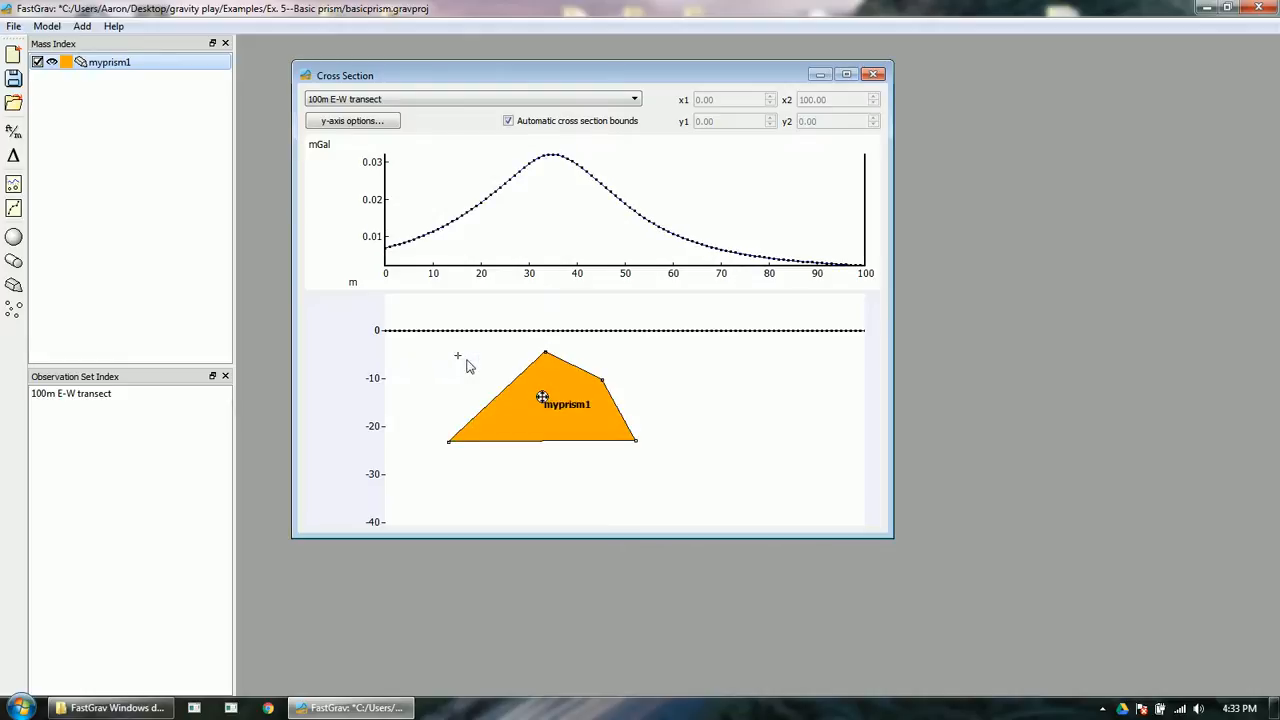
pyautogui.moveTo(546, 355); pyautogui.dragTo(559, 359)
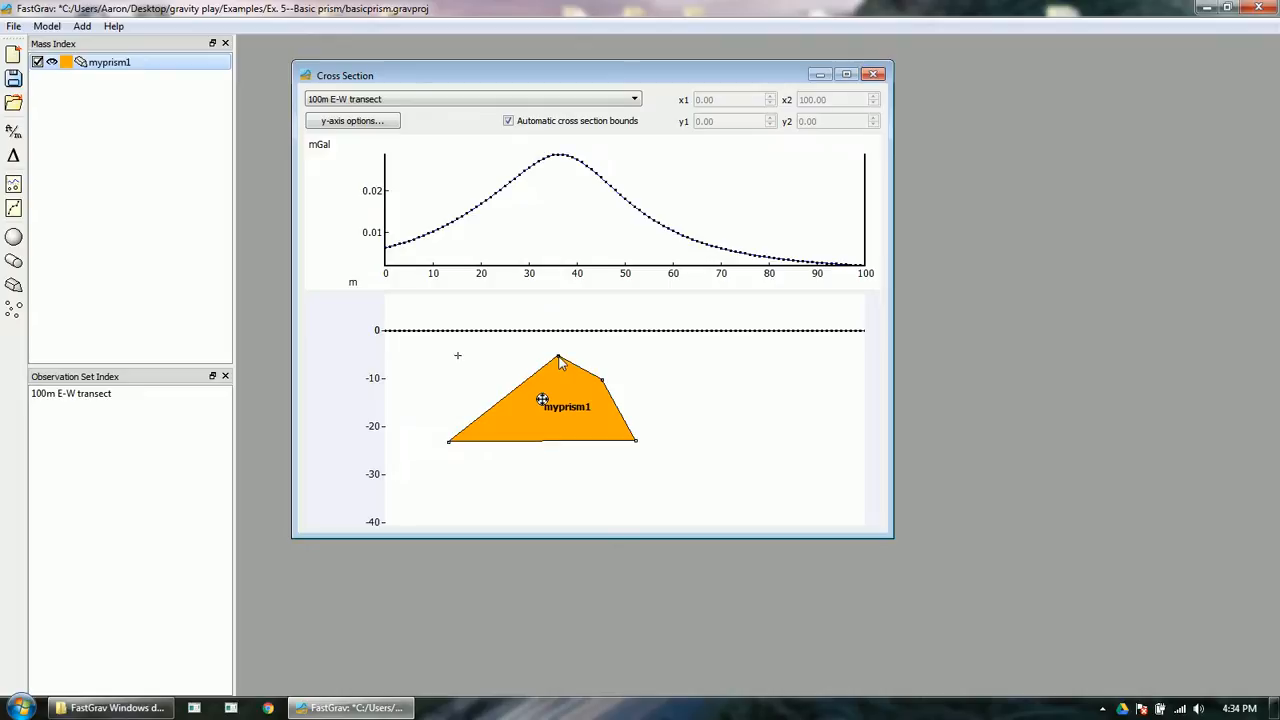
# Set myprism1's azimuth to 2 degrees in its properties and apply the change
pyautogui.rightClick(137, 77)
pyautogui.click(146, 77)
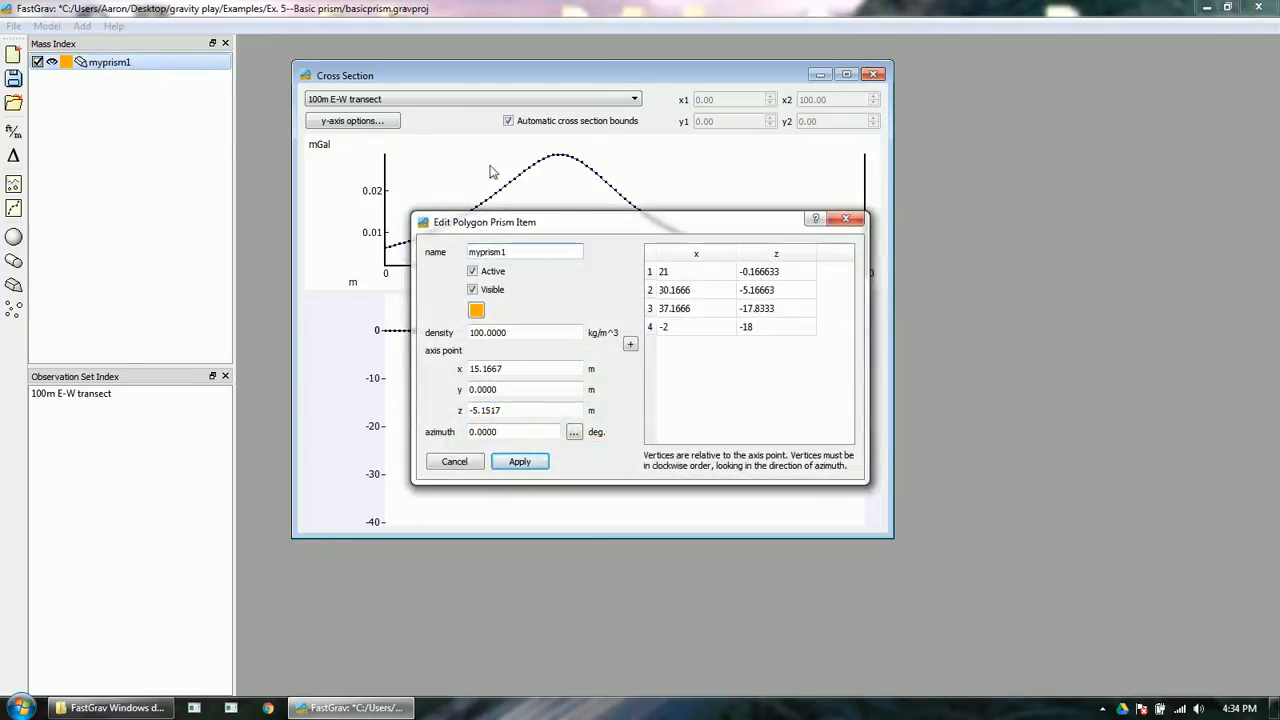
pyautogui.moveTo(566, 216); pyautogui.dragTo(928, 220)
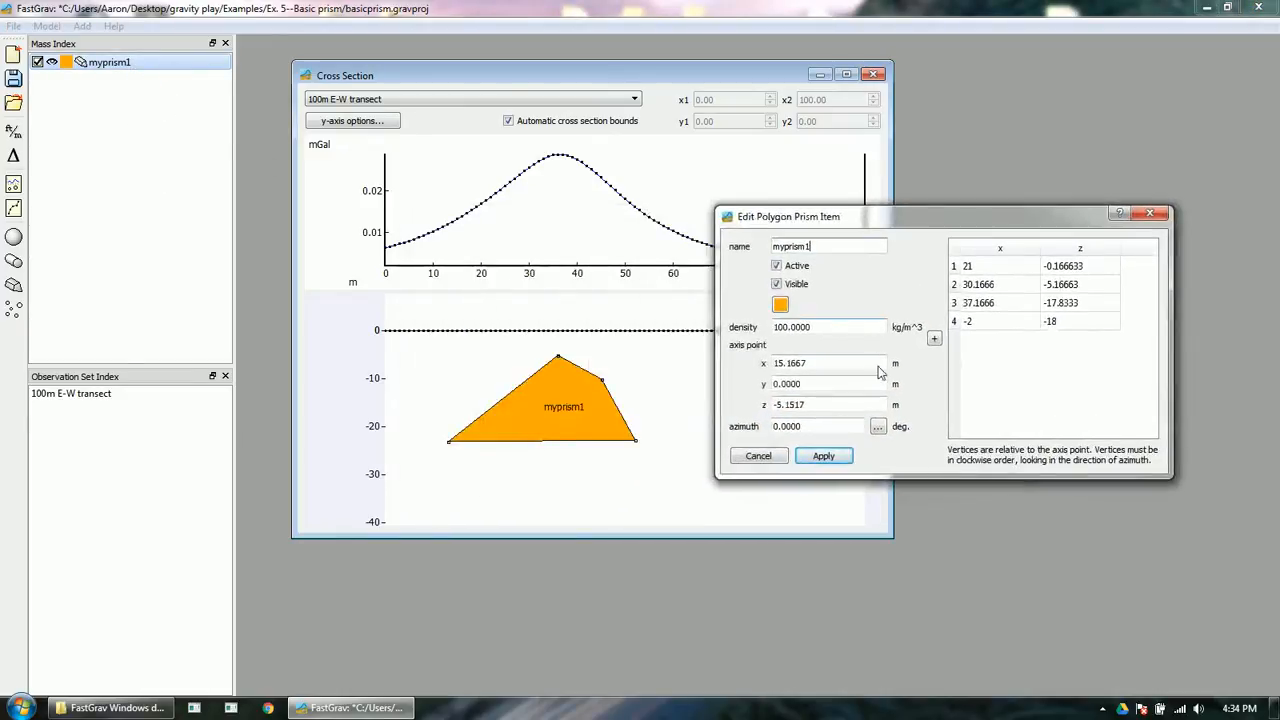
pyautogui.doubleClick(829, 428)
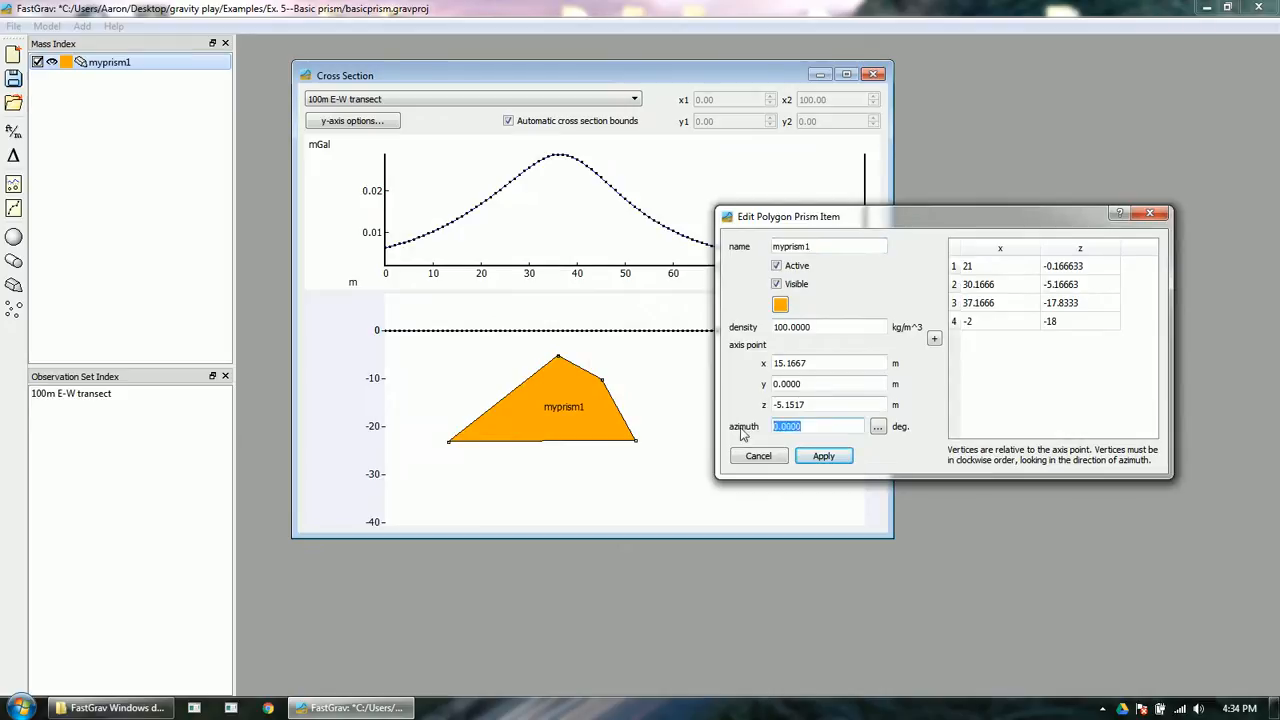
pyautogui.write('2')
pyautogui.click(823, 456)
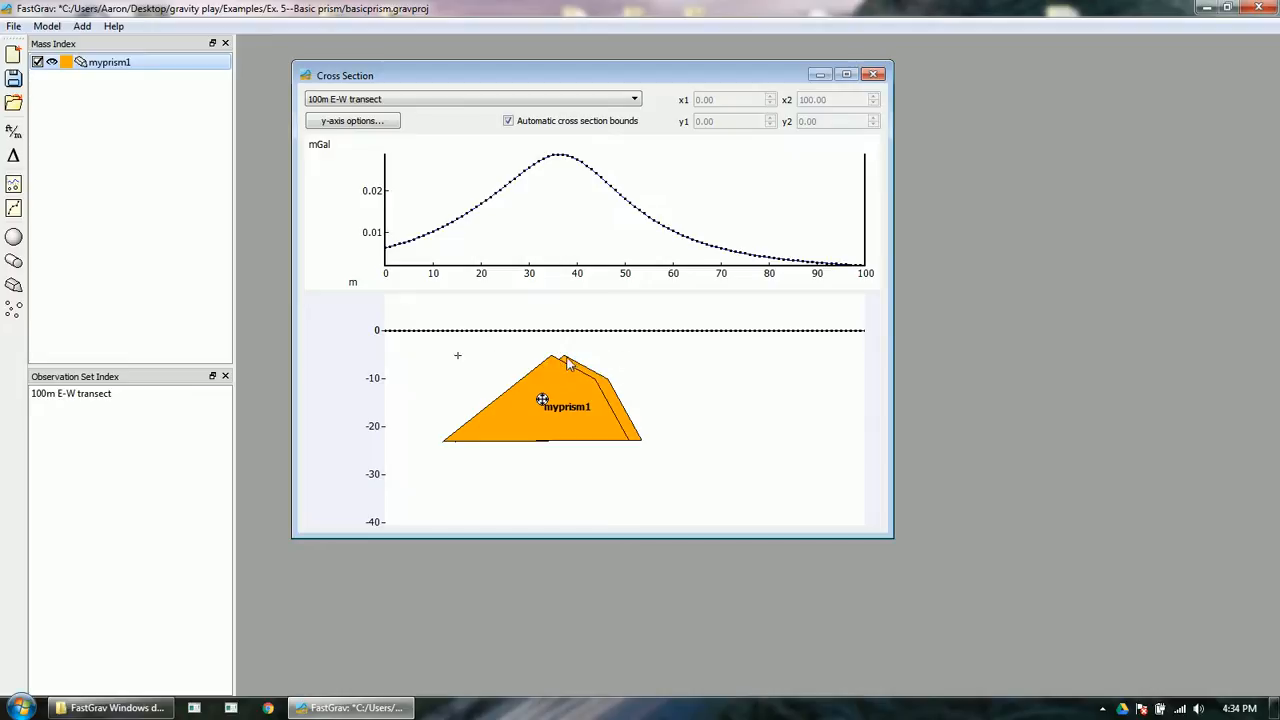
# Set myprism1's azimuth back to 0 degrees in its properties and apply the change
pyautogui.rightClick(121, 63)
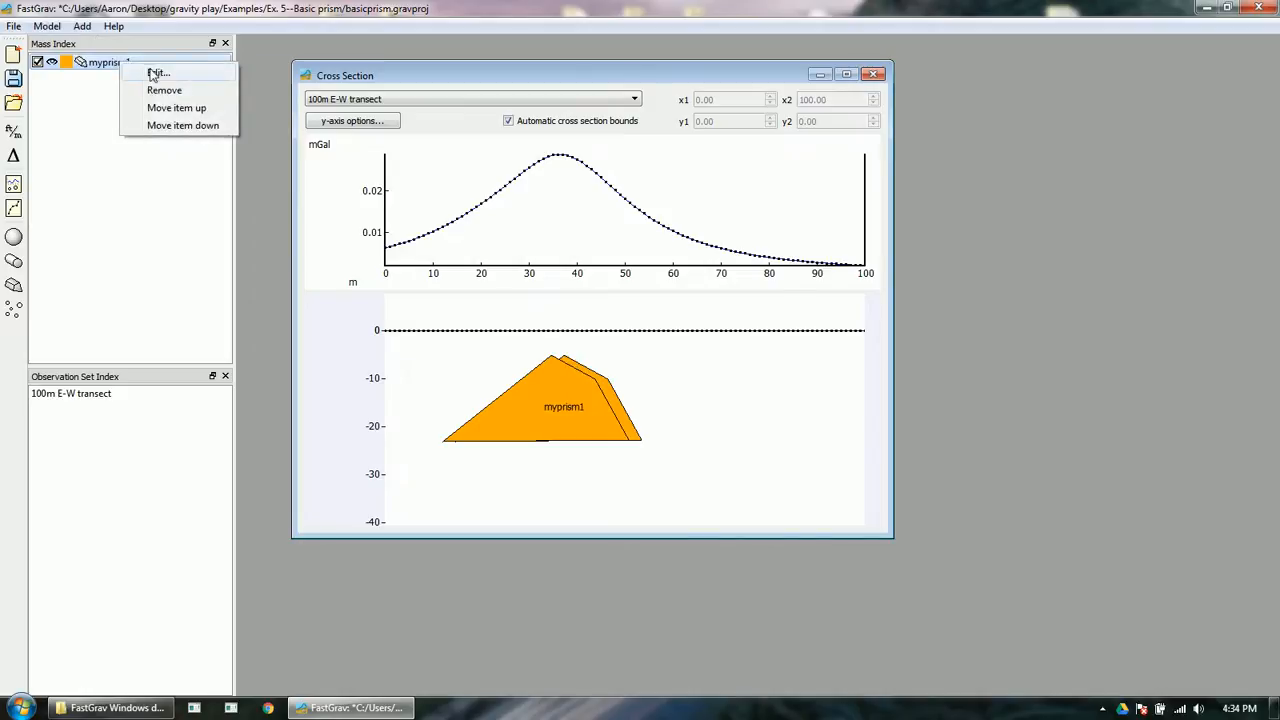
pyautogui.click(153, 74)
pyautogui.moveTo(540, 431); pyautogui.dragTo(415, 432)
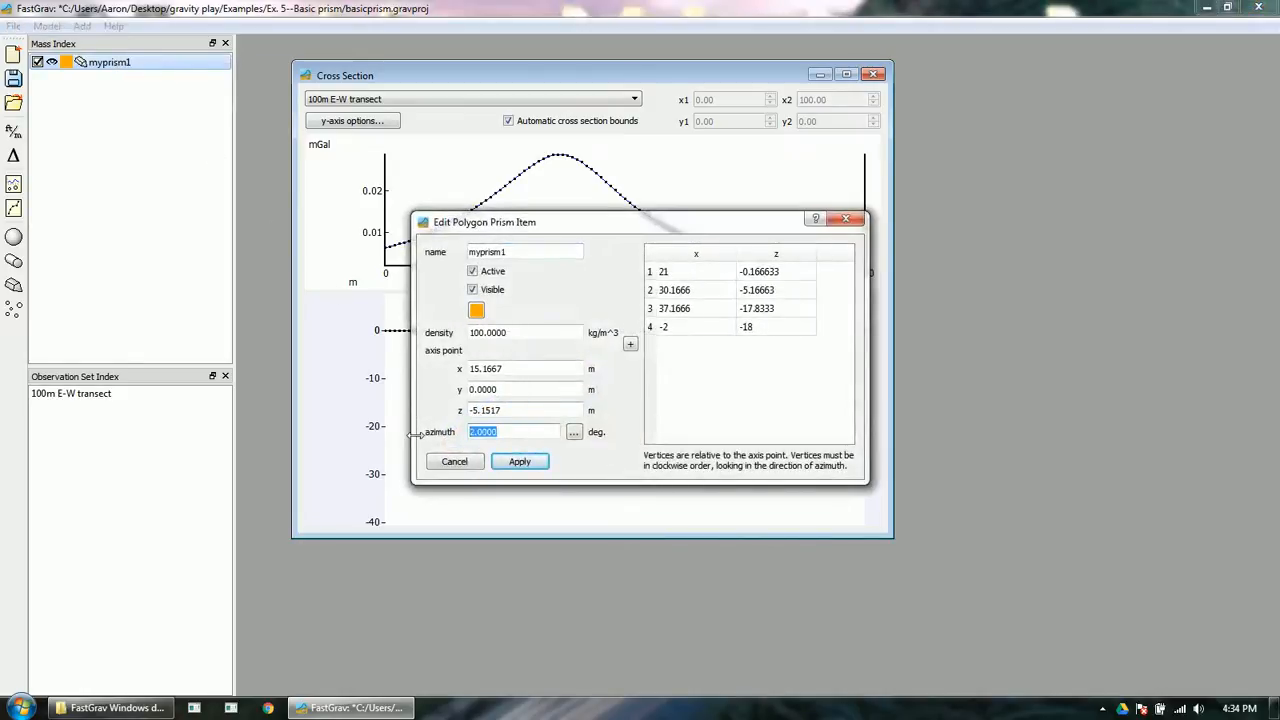
pyautogui.write('0')
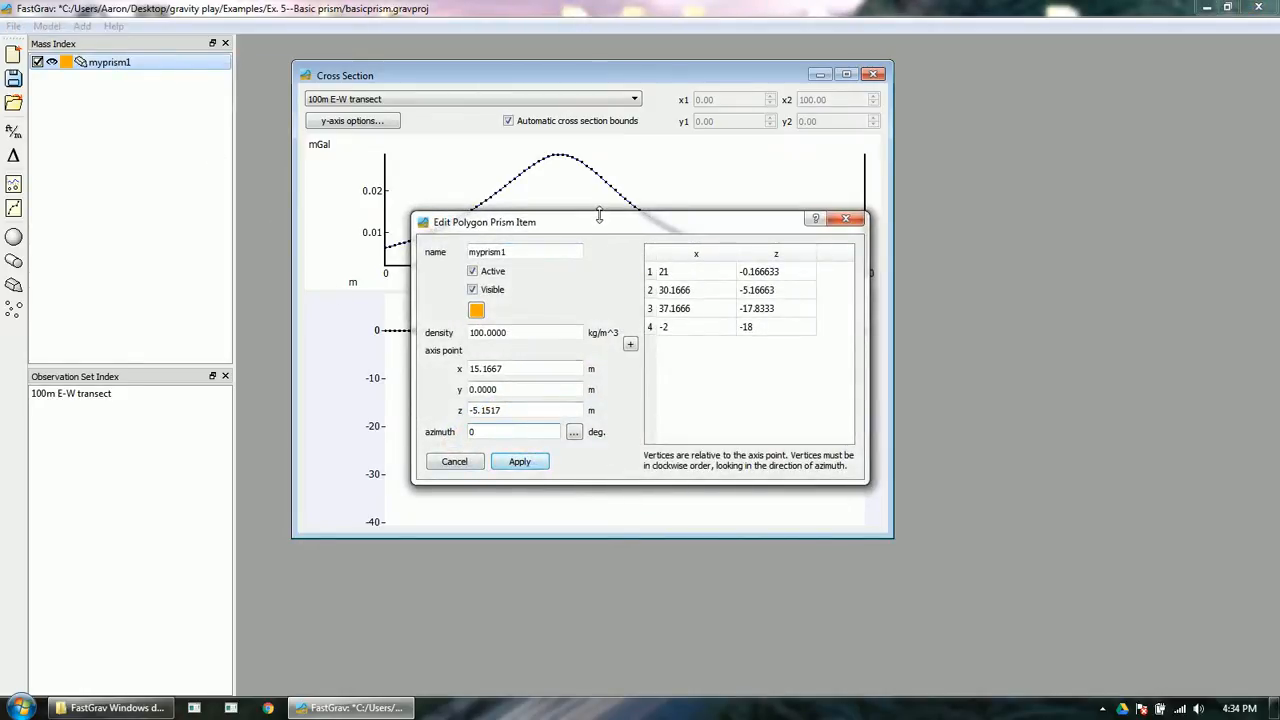
pyautogui.moveTo(653, 225); pyautogui.dragTo(996, 221)
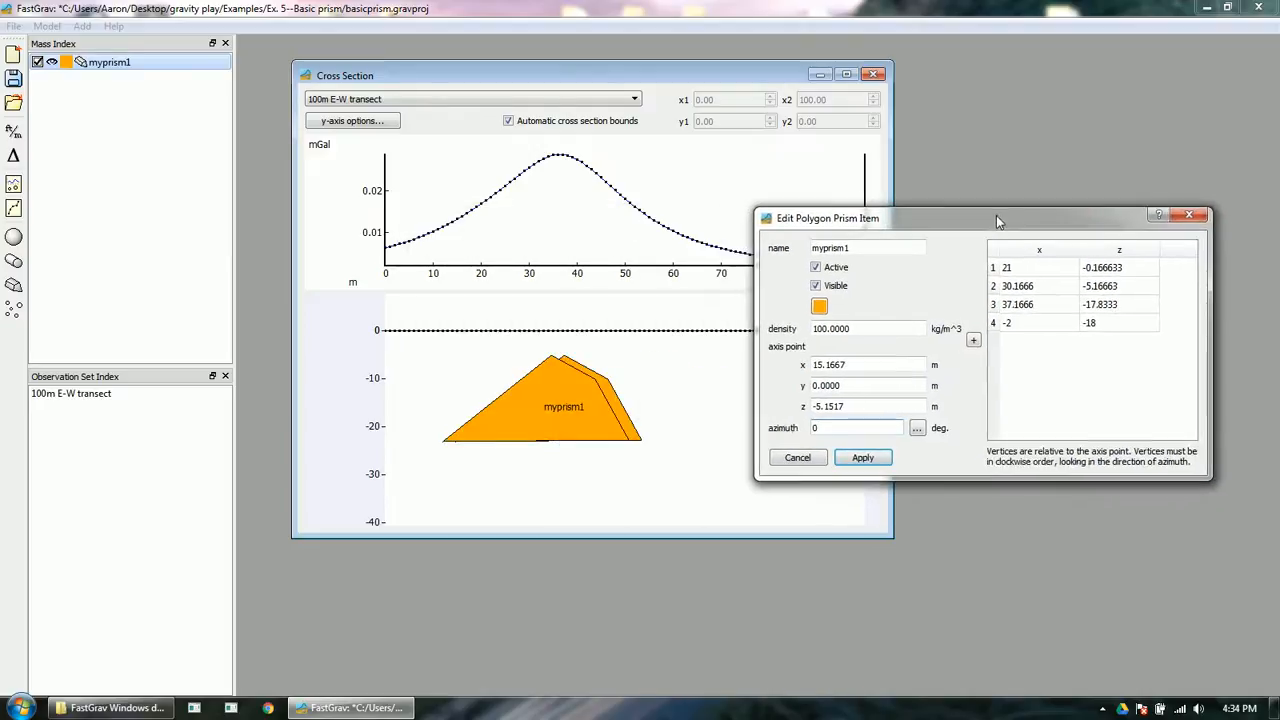
pyautogui.click(880, 461)
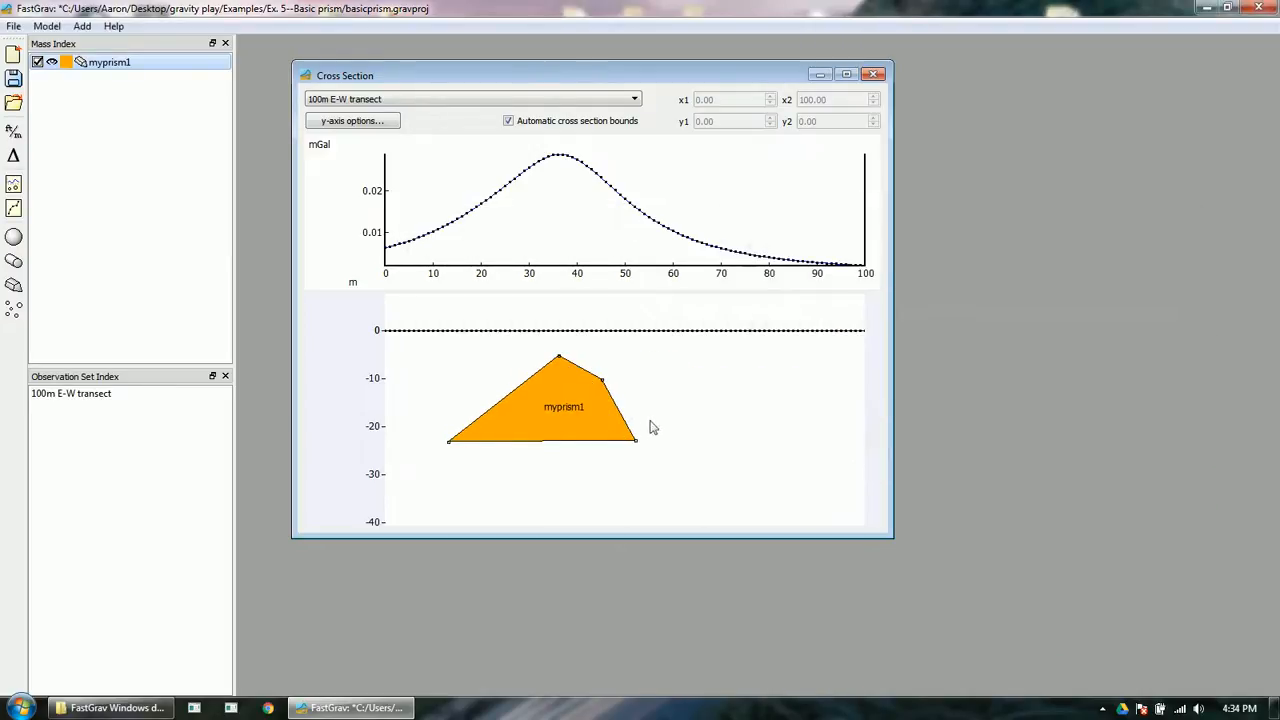
# Flatten the prism's top with vertices at about x 31 m and 45 m, z -6 m, and send the upper-right vertex far right
pyautogui.moveTo(602, 380); pyautogui.dragTo(601, 368)
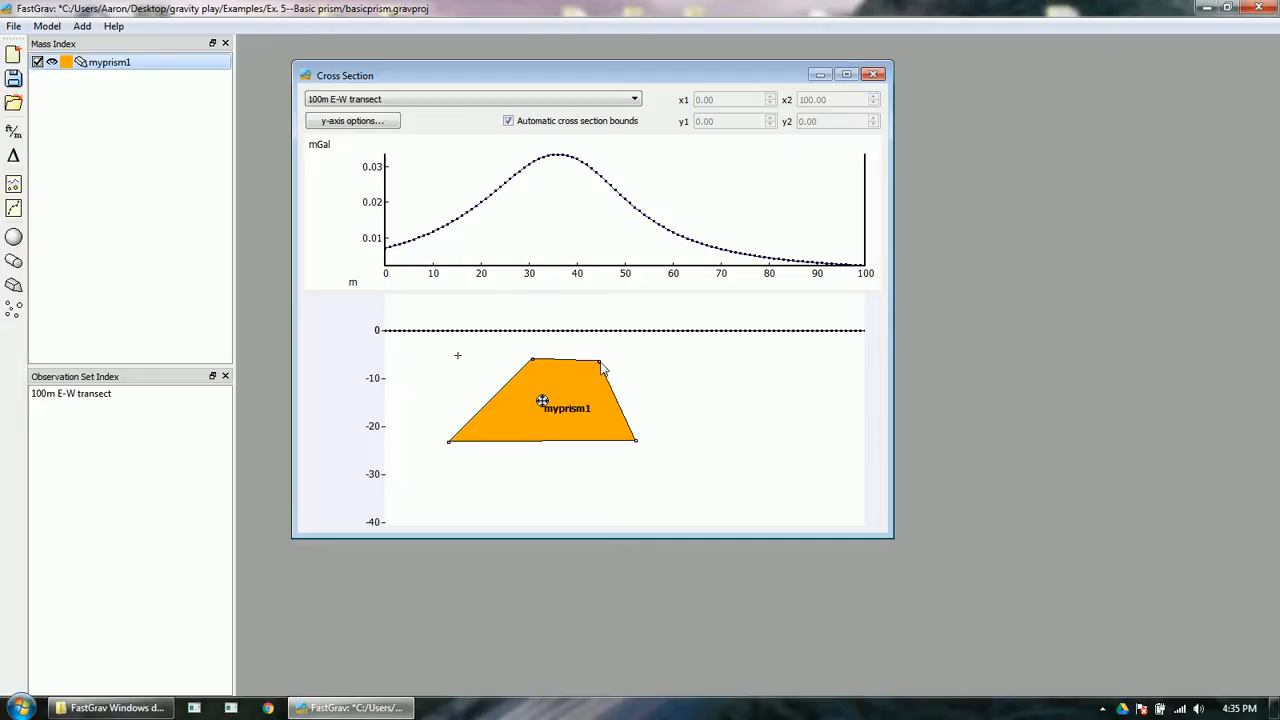
pyautogui.rightClick(601, 367)
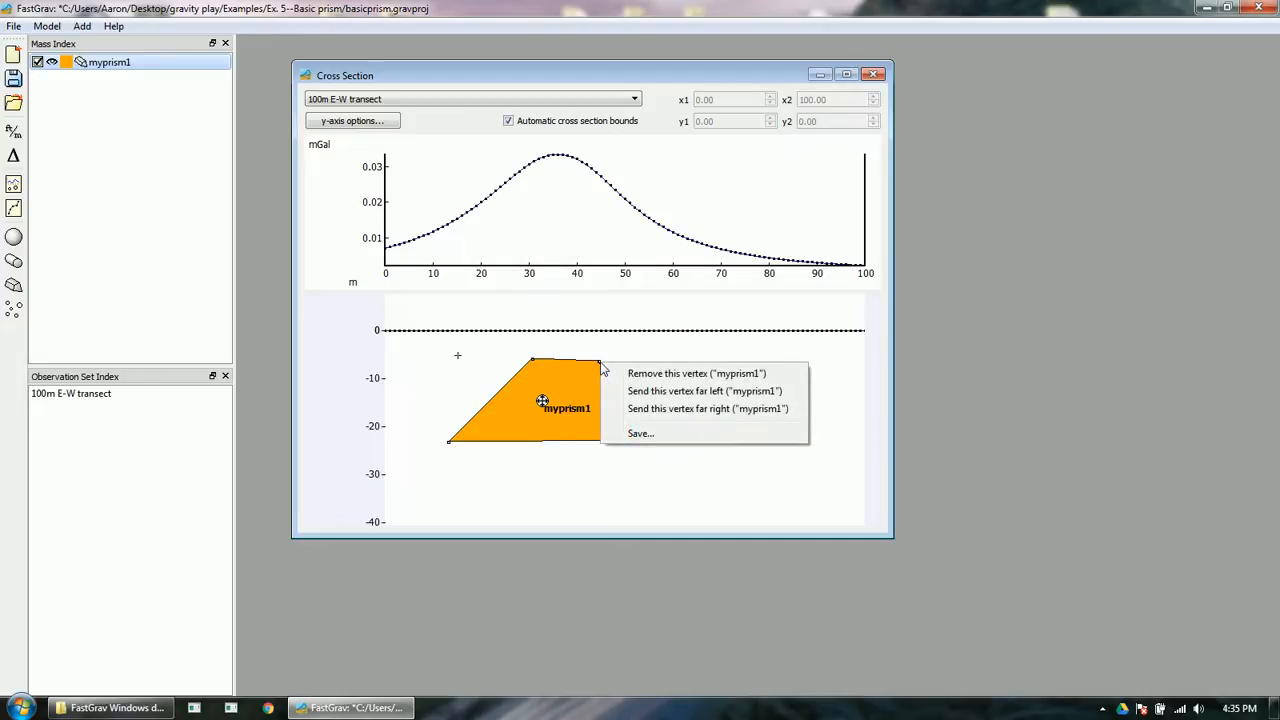
pyautogui.click(636, 409)
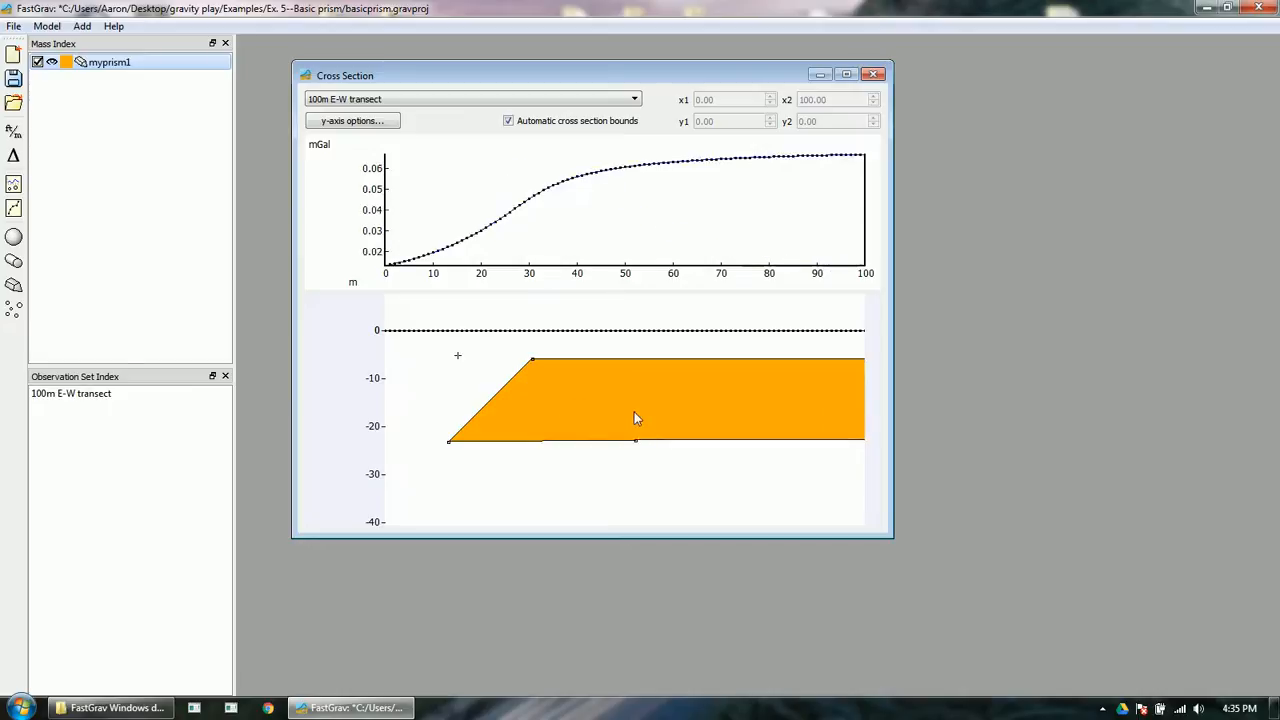
# Set the x coordinate of vertex 2 to 29.5 in myprism1's properties and apply the change
pyautogui.rightClick(133, 62)
pyautogui.click(168, 70)
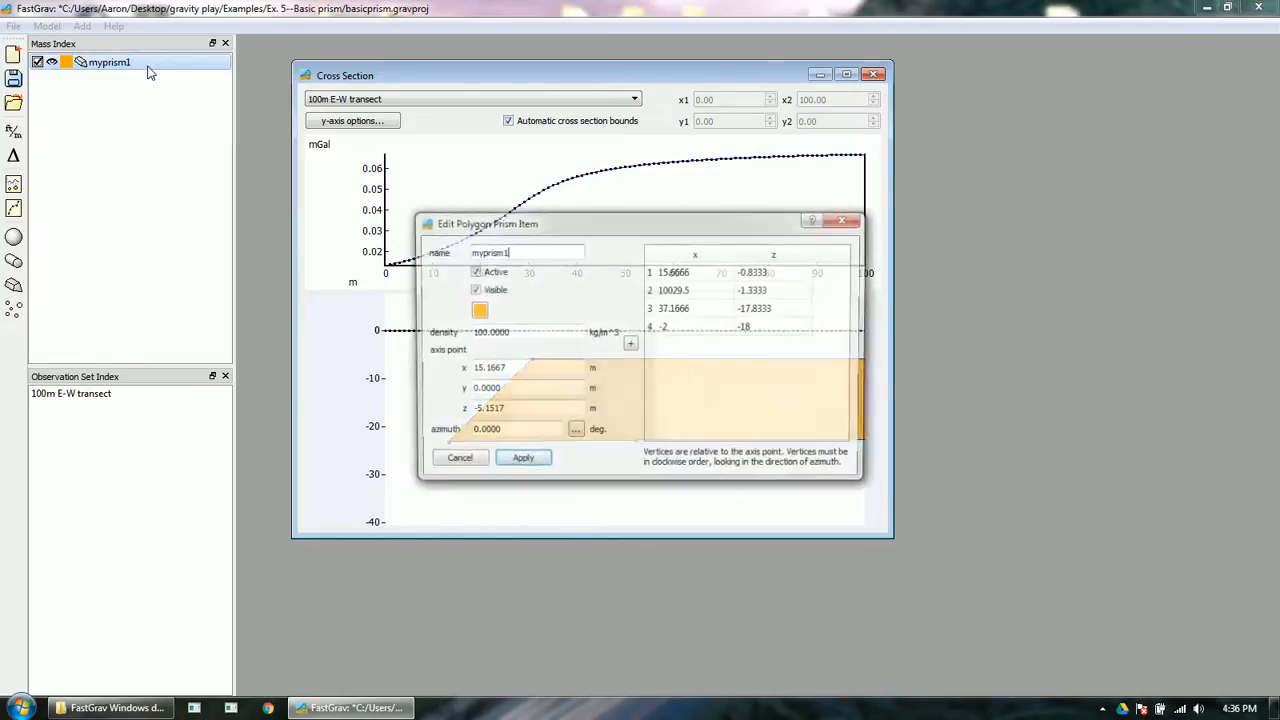
pyautogui.moveTo(642, 230); pyautogui.dragTo(973, 105)
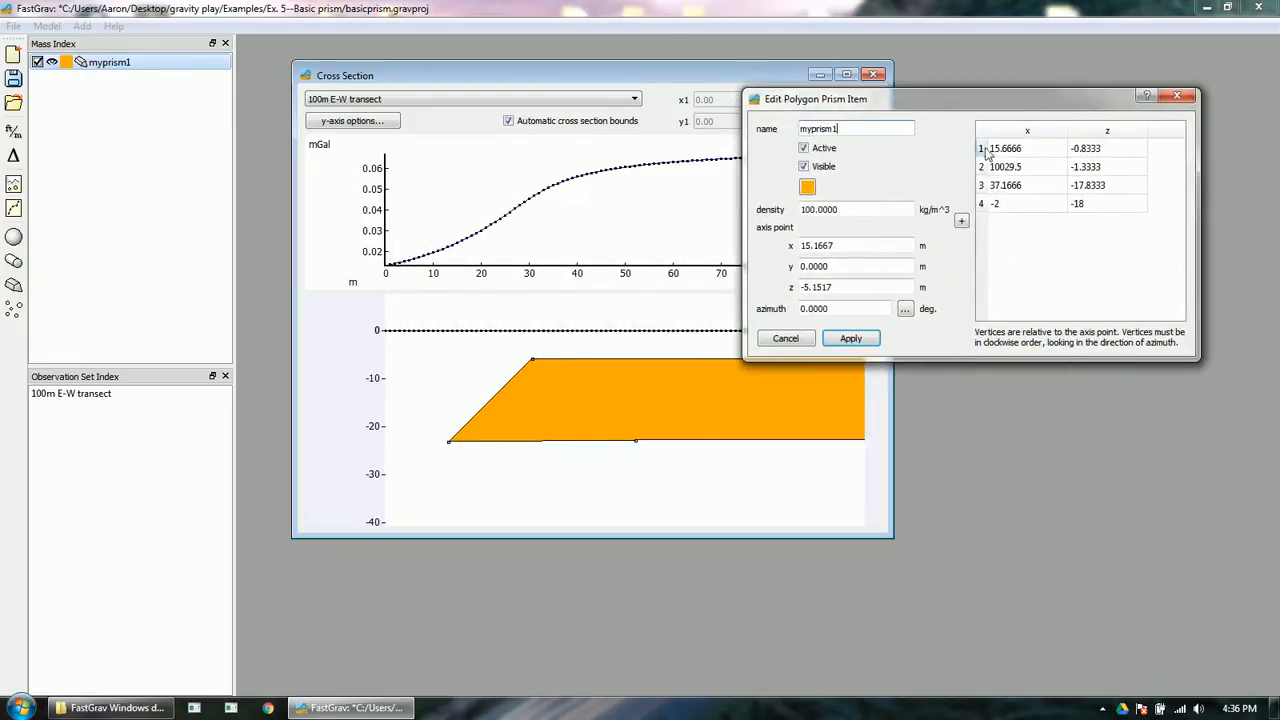
pyautogui.click(1020, 167)
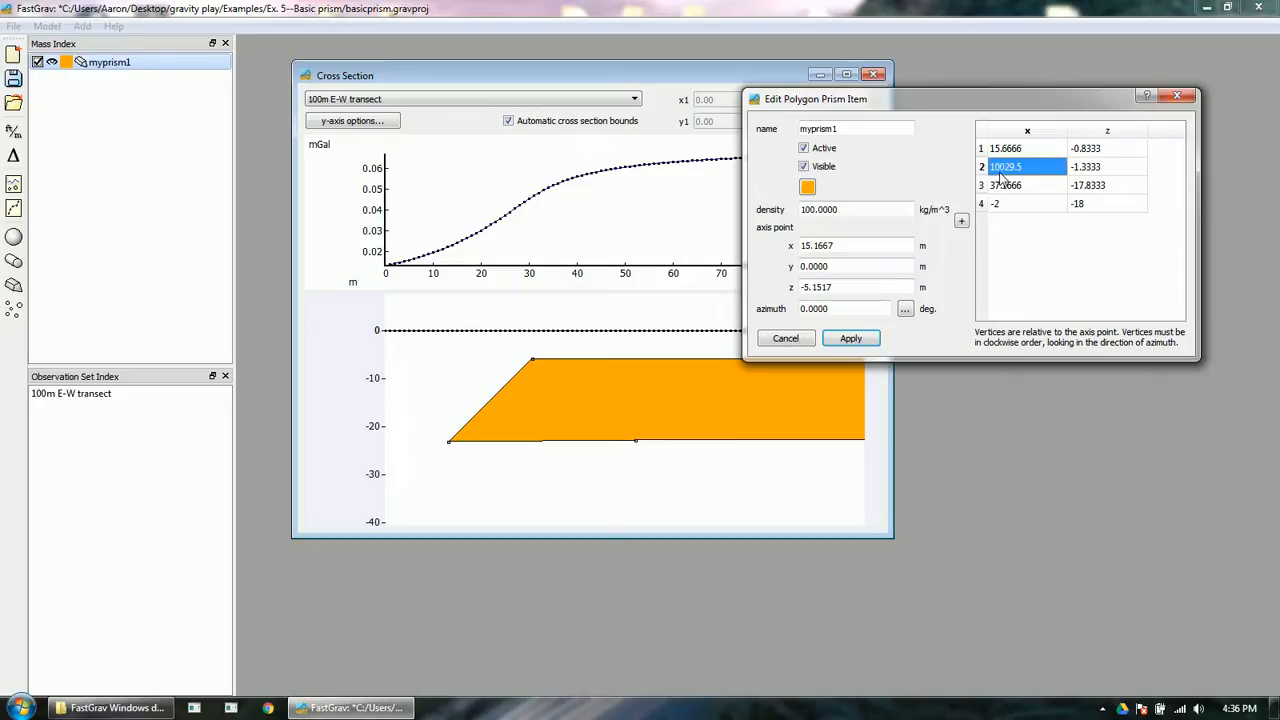
pyautogui.click(1012, 170)
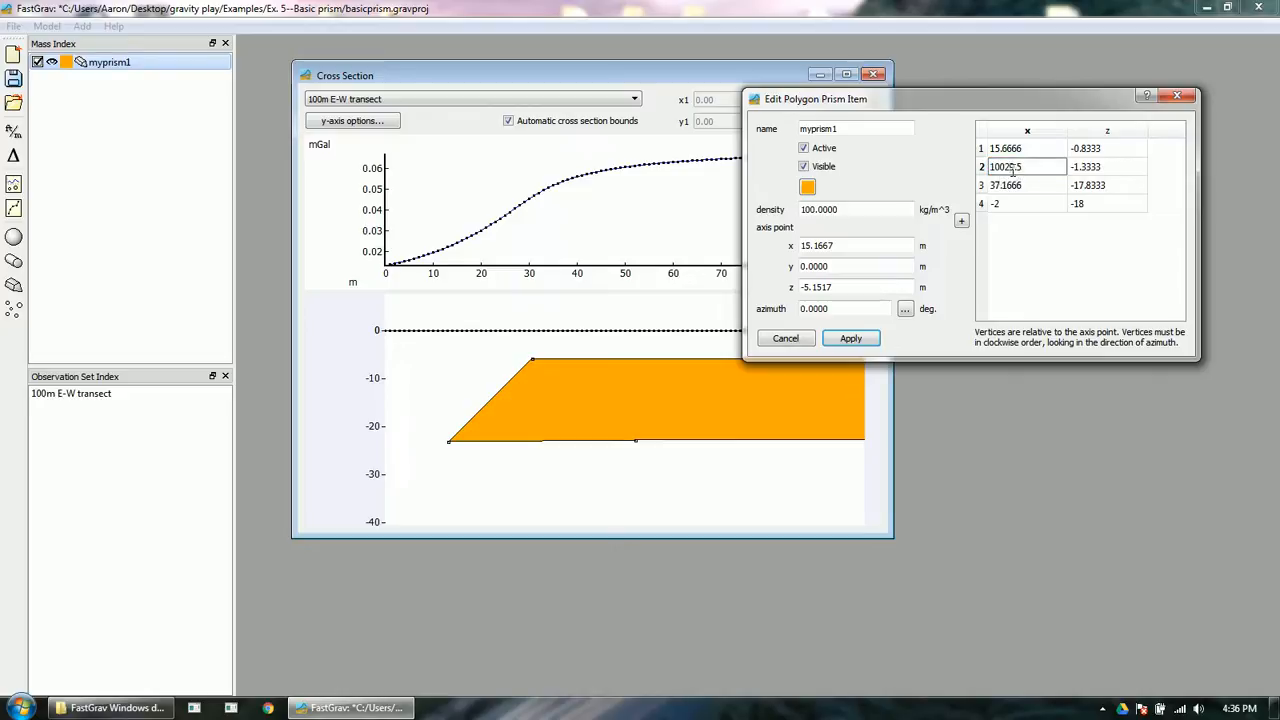
pyautogui.moveTo(1007, 168); pyautogui.dragTo(984, 168)
pyautogui.press('BackSpace')
pyautogui.click(861, 340)
# Raise myprism1 by about 2 m and set its axis point to x 0 m, z 0 m in its properties
pyautogui.moveTo(543, 403)
pyautogui.mouseDown()
pyautogui.moveTo(540, 391)
pyautogui.moveTo(505, 408)
pyautogui.moveTo(540, 392)
pyautogui.mouseUp()
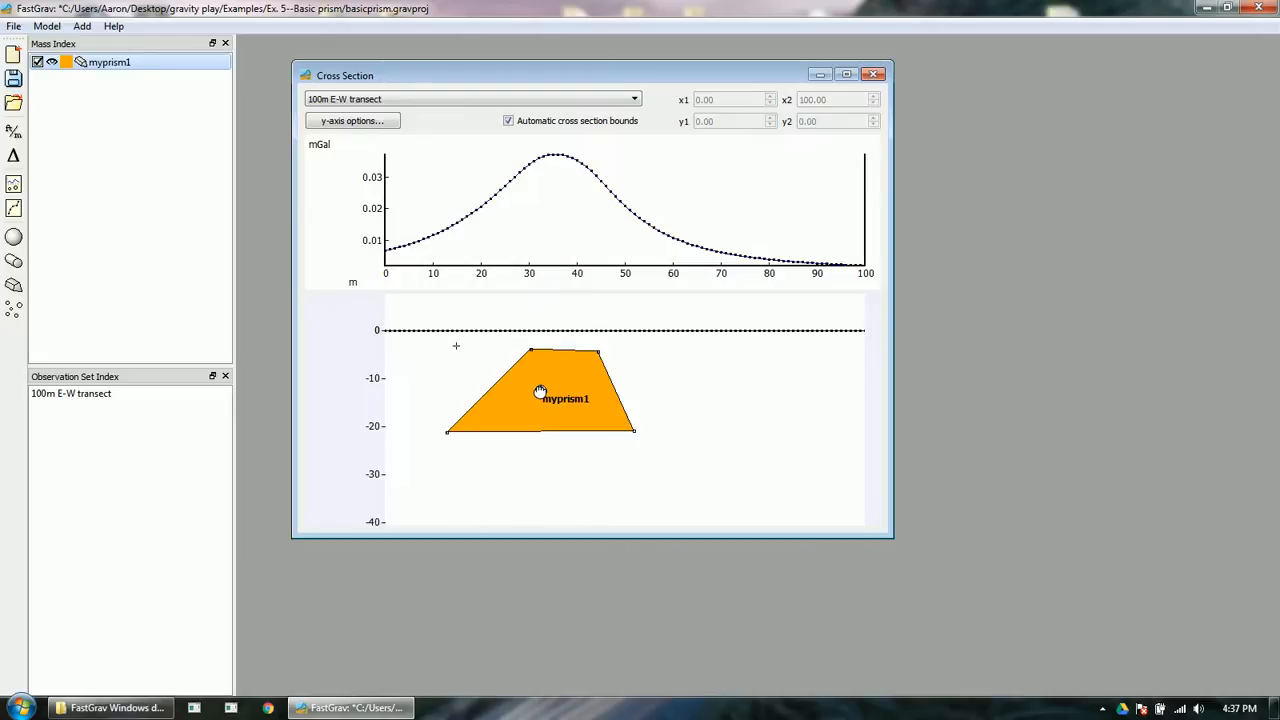
pyautogui.rightClick(147, 67)
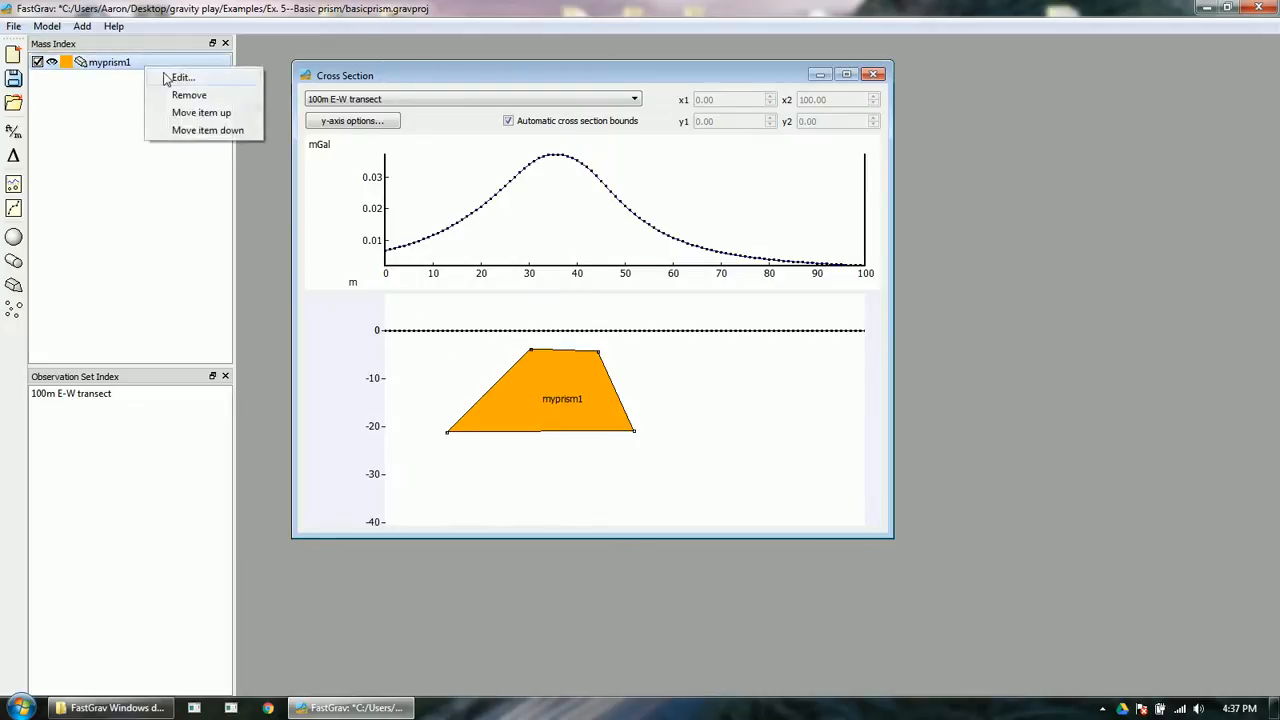
pyautogui.click(166, 78)
pyautogui.moveTo(517, 366); pyautogui.dragTo(372, 378)
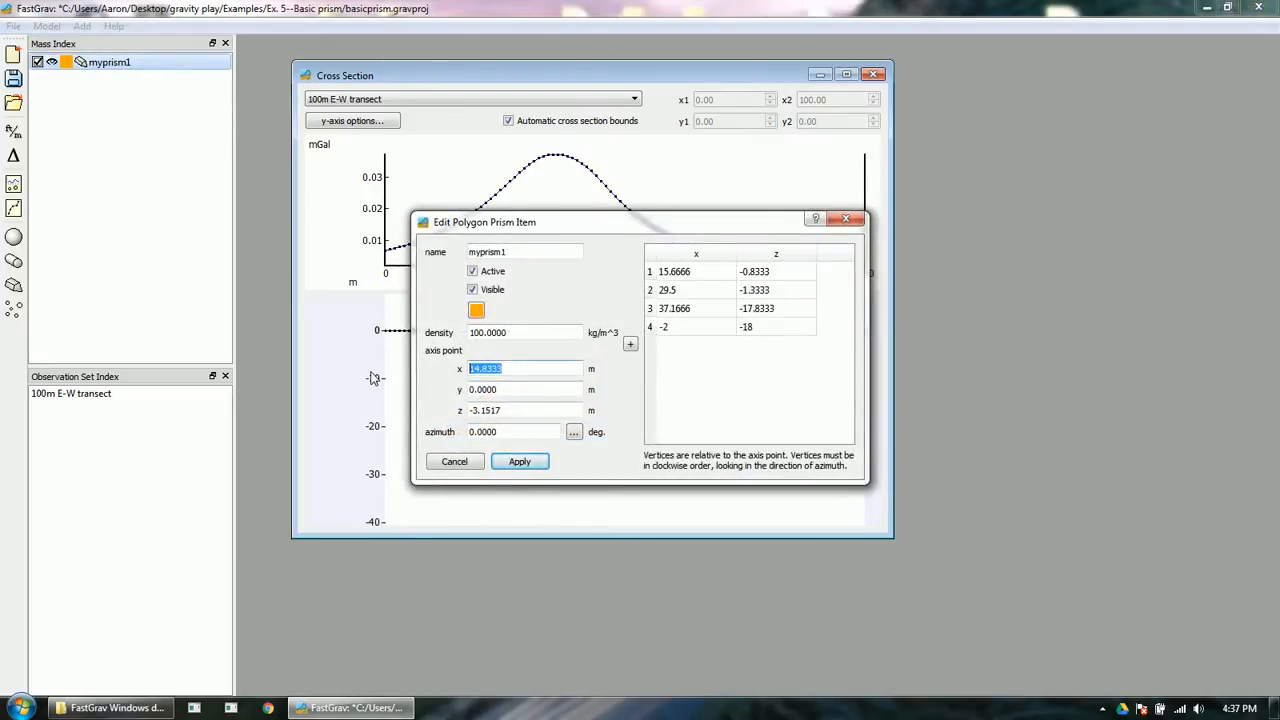
pyautogui.write('0')
pyautogui.moveTo(525, 410); pyautogui.dragTo(441, 416)
pyautogui.write('0')
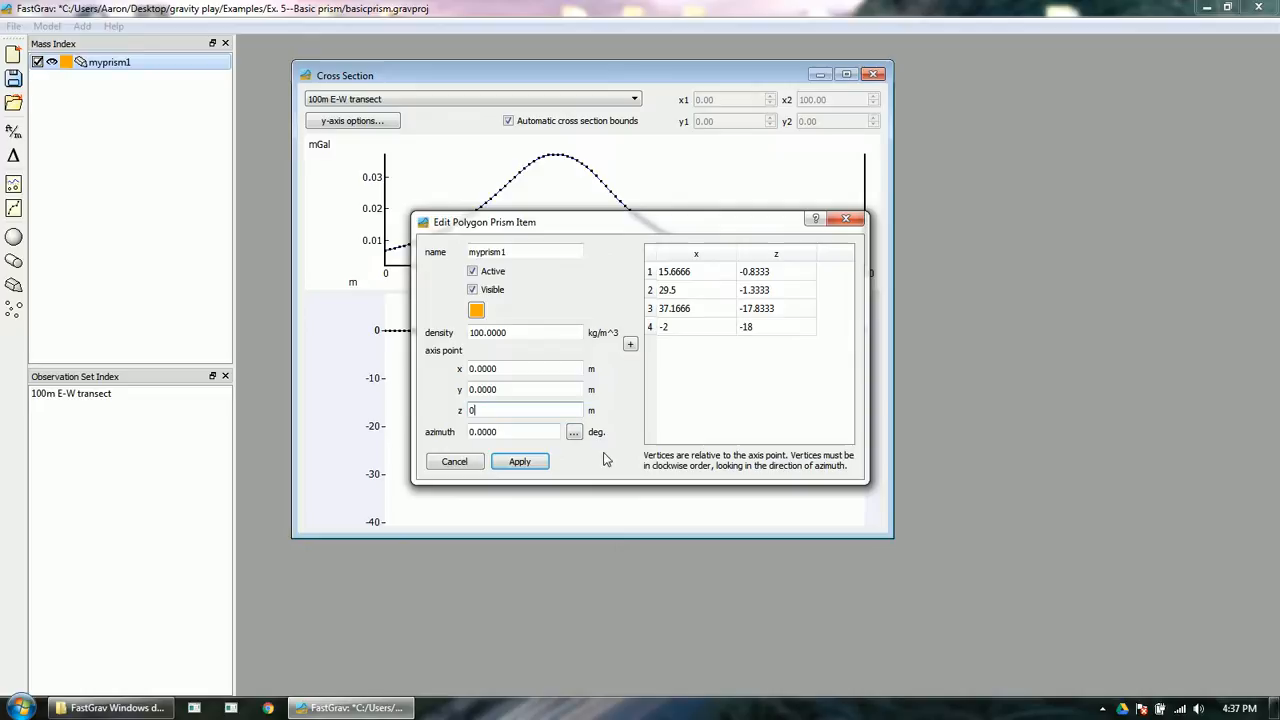
pyautogui.click(519, 466)
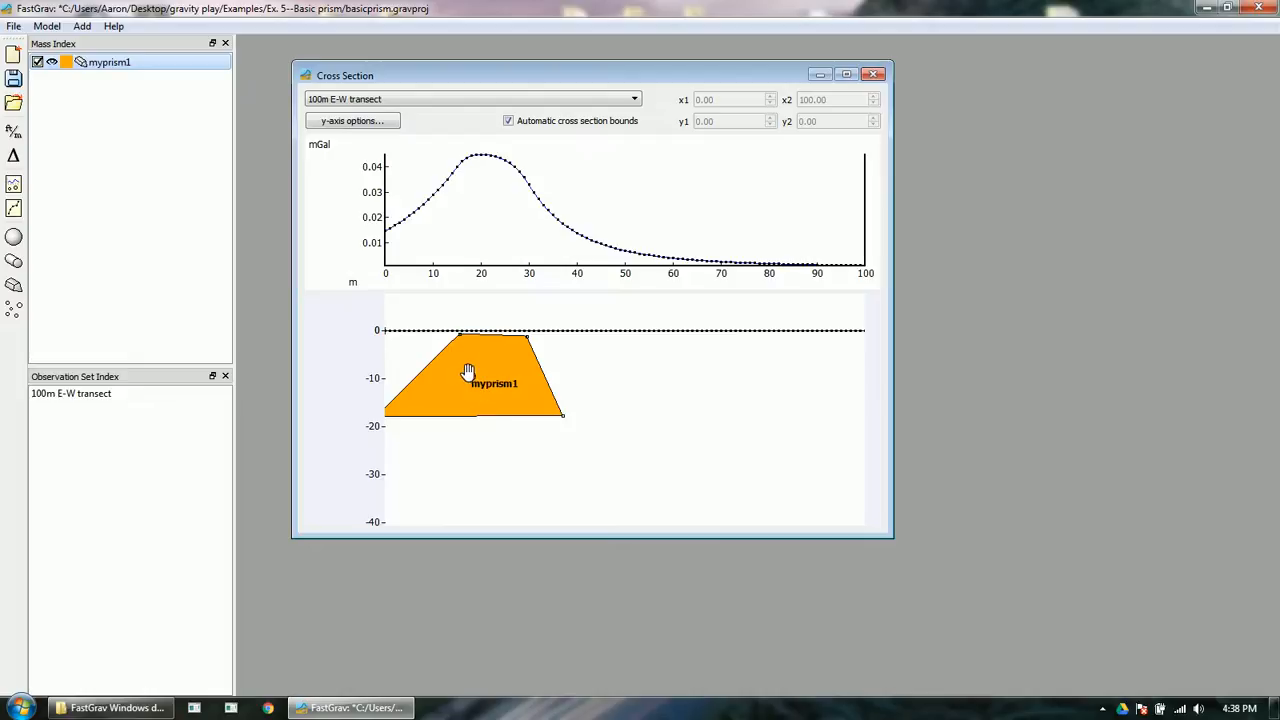
# Move myprism1's axis point to about x 18 m, z -4 m, and set it to x 10 m, z -10 m in the properties
pyautogui.moveTo(468, 372); pyautogui.dragTo(555, 397)
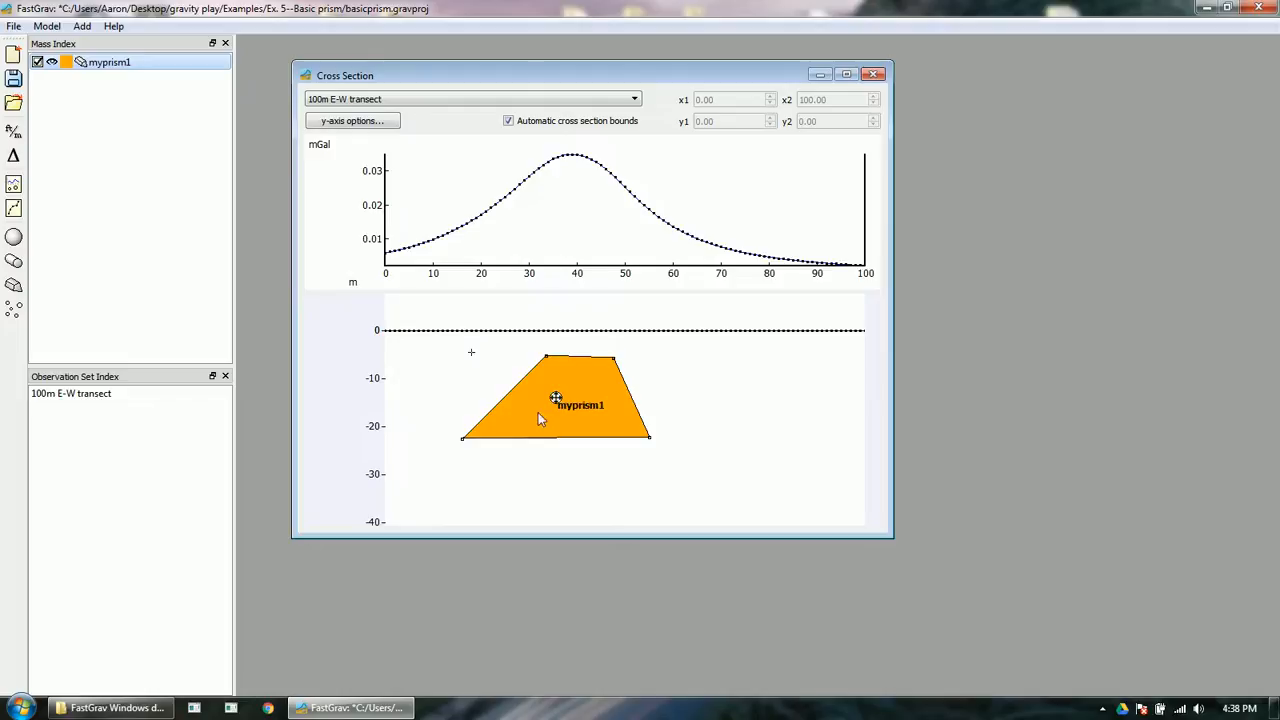
pyautogui.click(470, 358)
pyautogui.rightClick(153, 66)
pyautogui.click(188, 77)
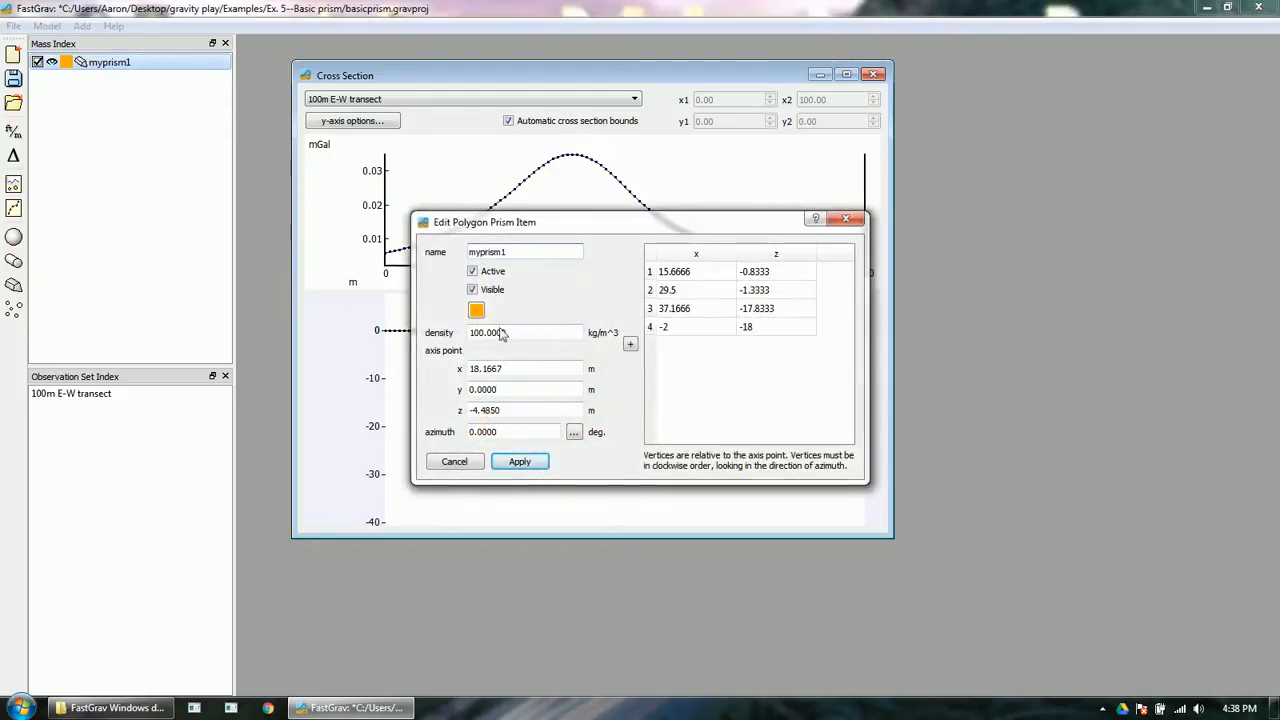
pyautogui.doubleClick(536, 370)
pyautogui.write('10')
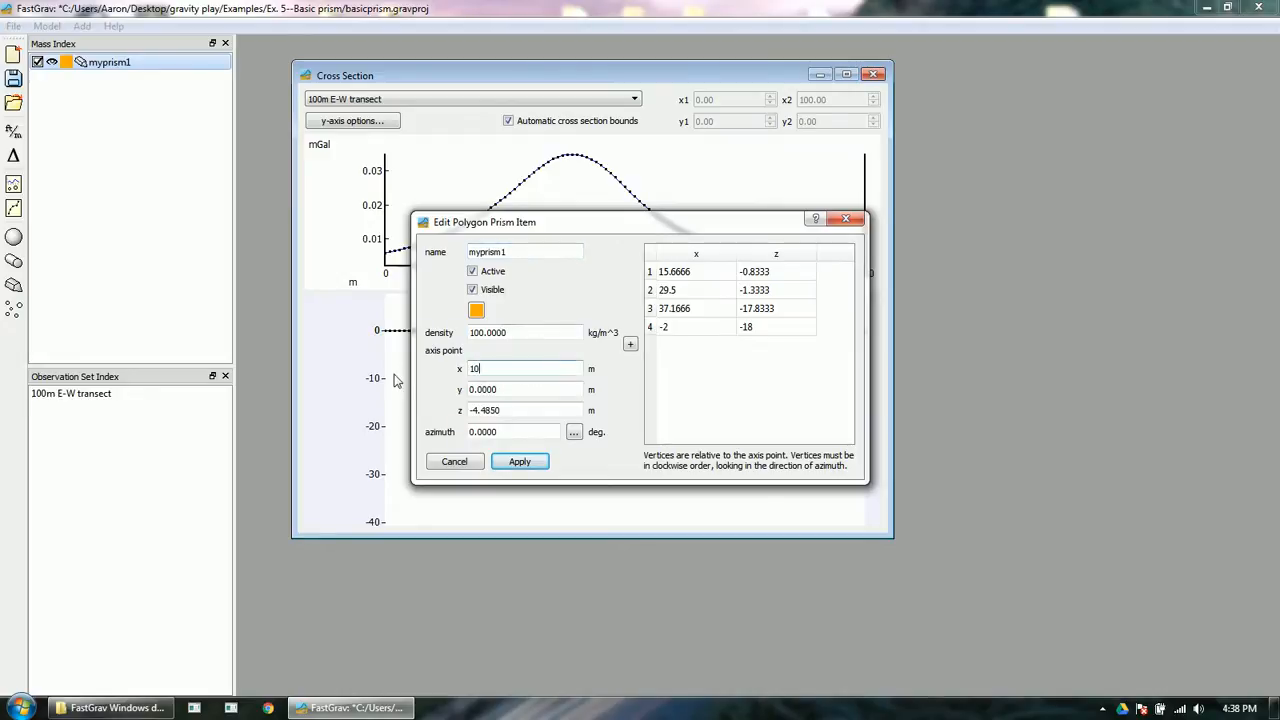
pyautogui.doubleClick(513, 412)
pyautogui.write('-10')
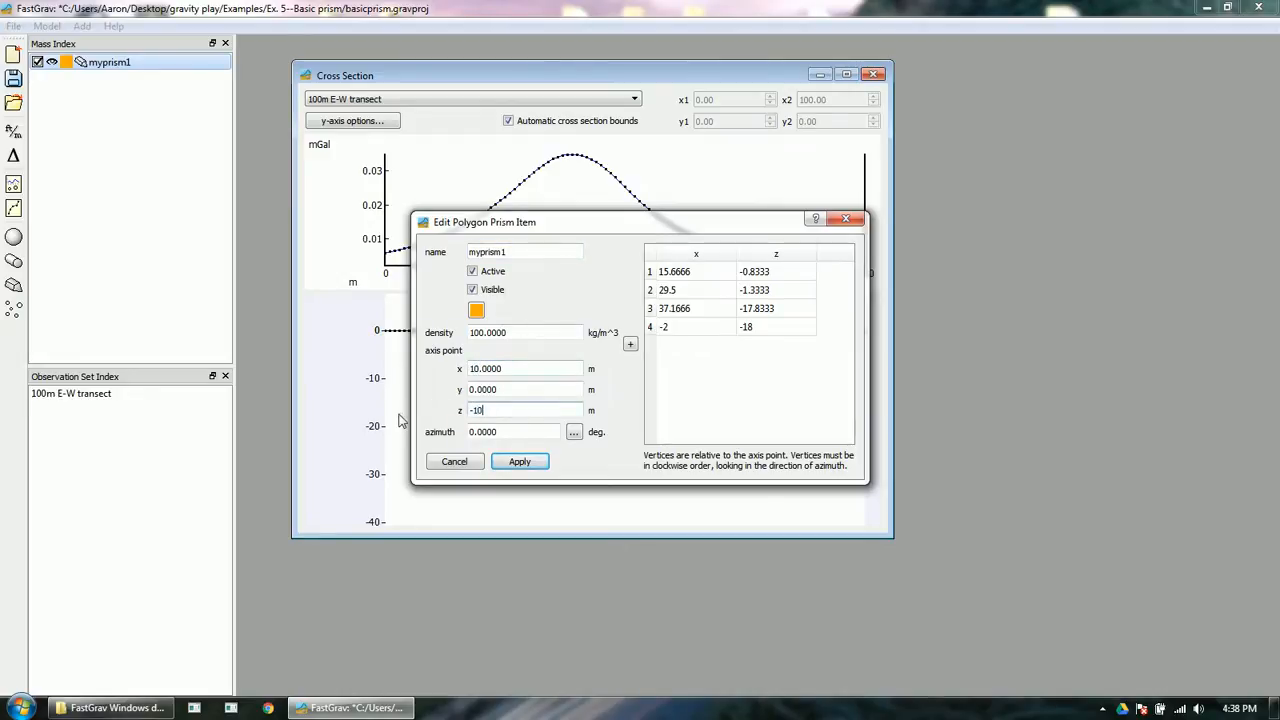
pyautogui.click(520, 461)
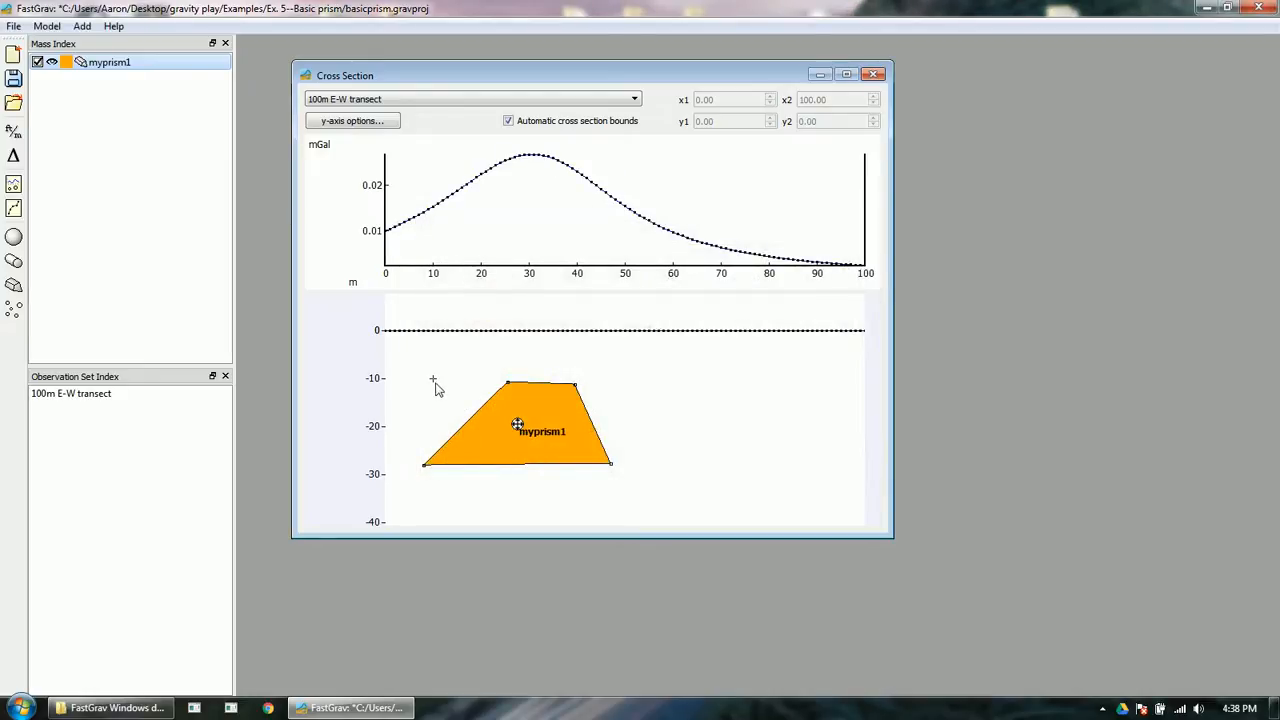
# Set myprism1's axis point to the origin, x 0 m and z 0 m, and apply the change
pyautogui.rightClick(115, 68)
pyautogui.click(140, 78)
pyautogui.doubleClick(539, 369)
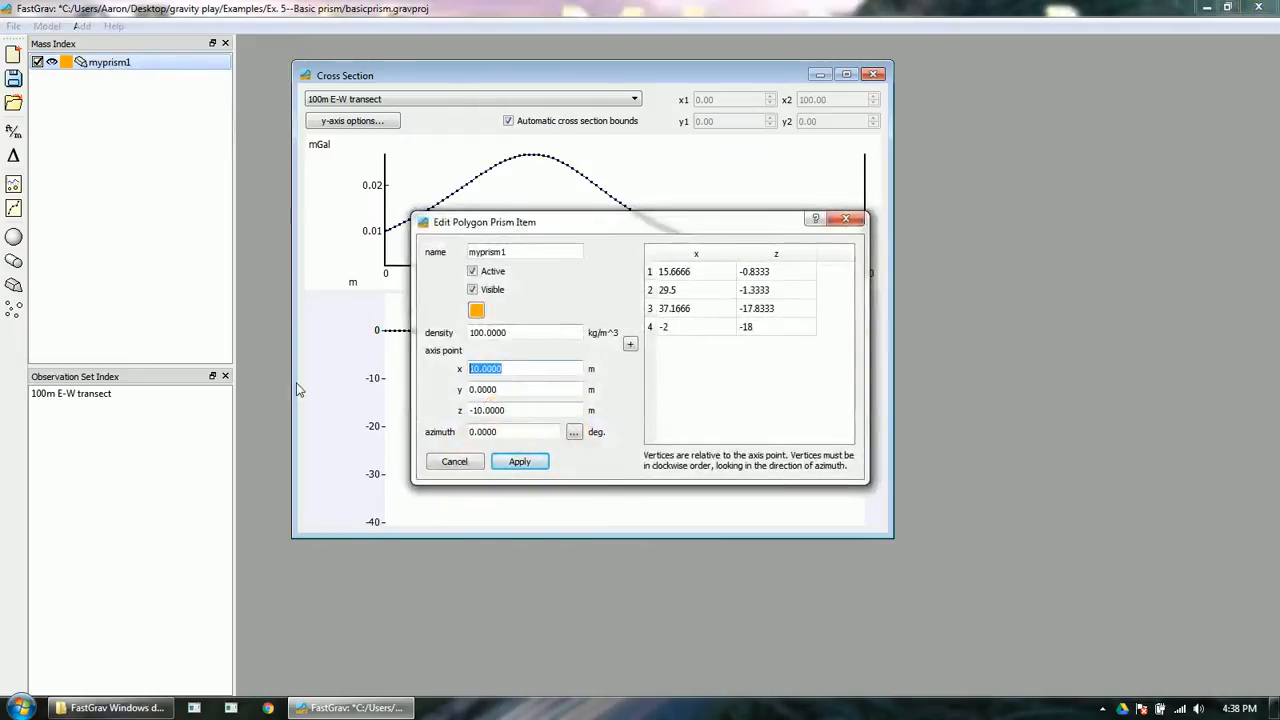
pyautogui.write('0')
pyautogui.press('Tab')
pyautogui.press('Tab')
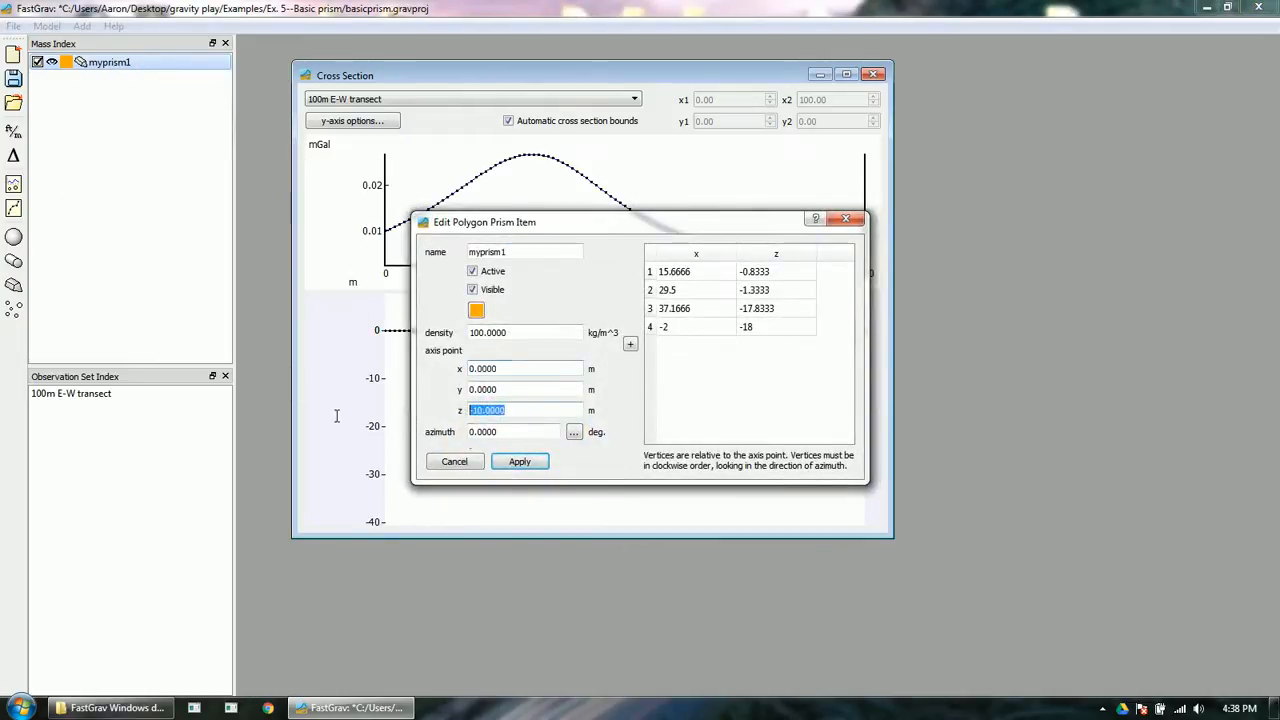
pyautogui.write('0')
pyautogui.click(519, 465)
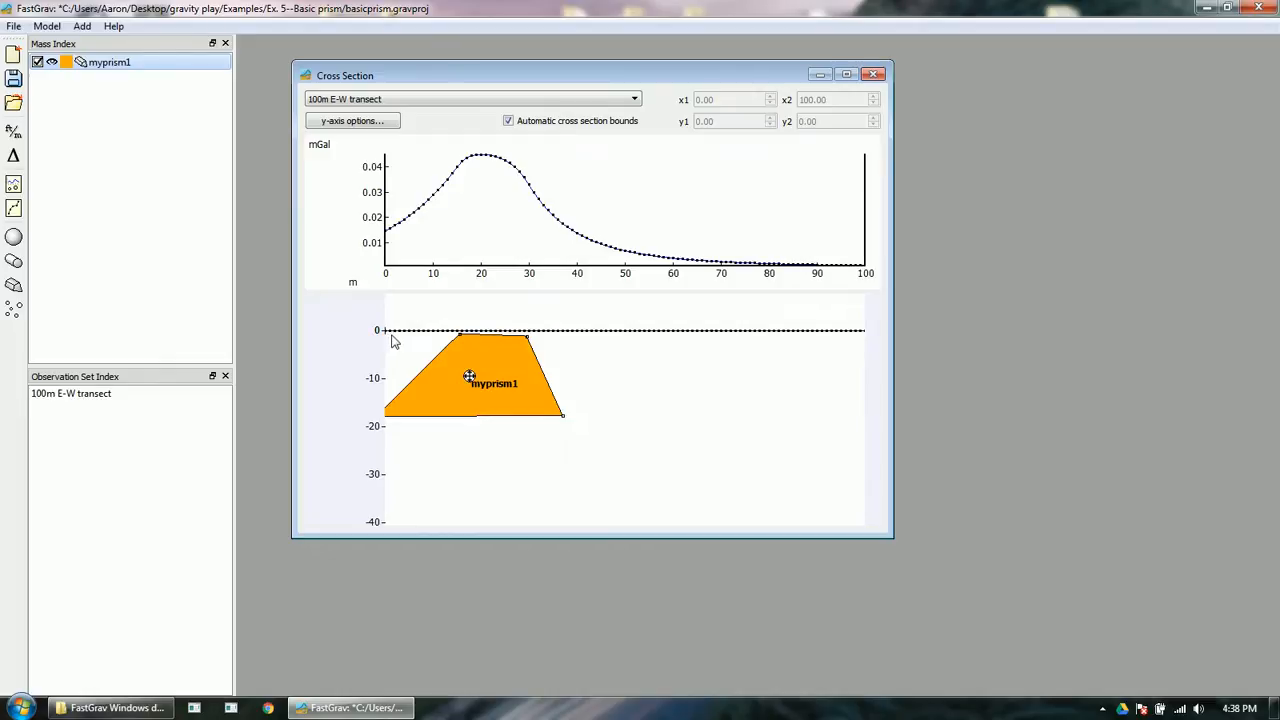
# Move the prism's upper-left vertex to about x 13 m, z -2 m, and set vertex 1 to x 10, z 0 in the properties
pyautogui.moveTo(461, 336); pyautogui.dragTo(449, 341)
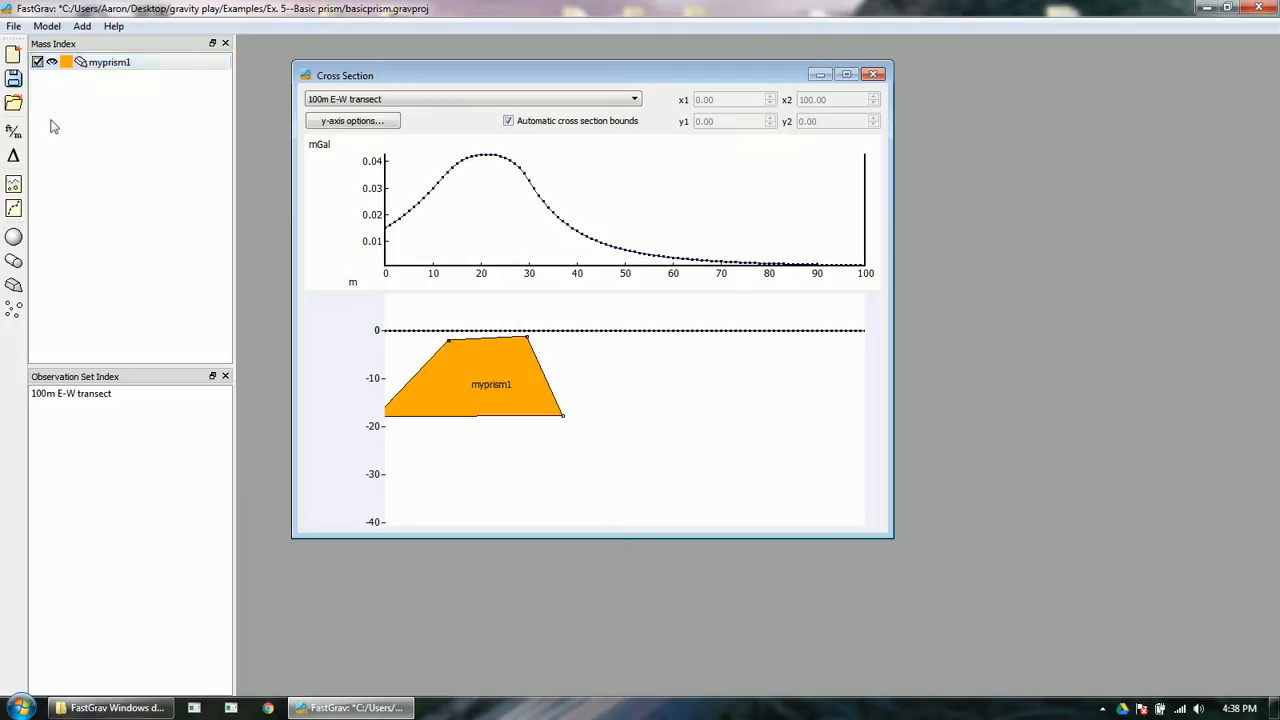
pyautogui.rightClick(118, 64)
pyautogui.click(132, 74)
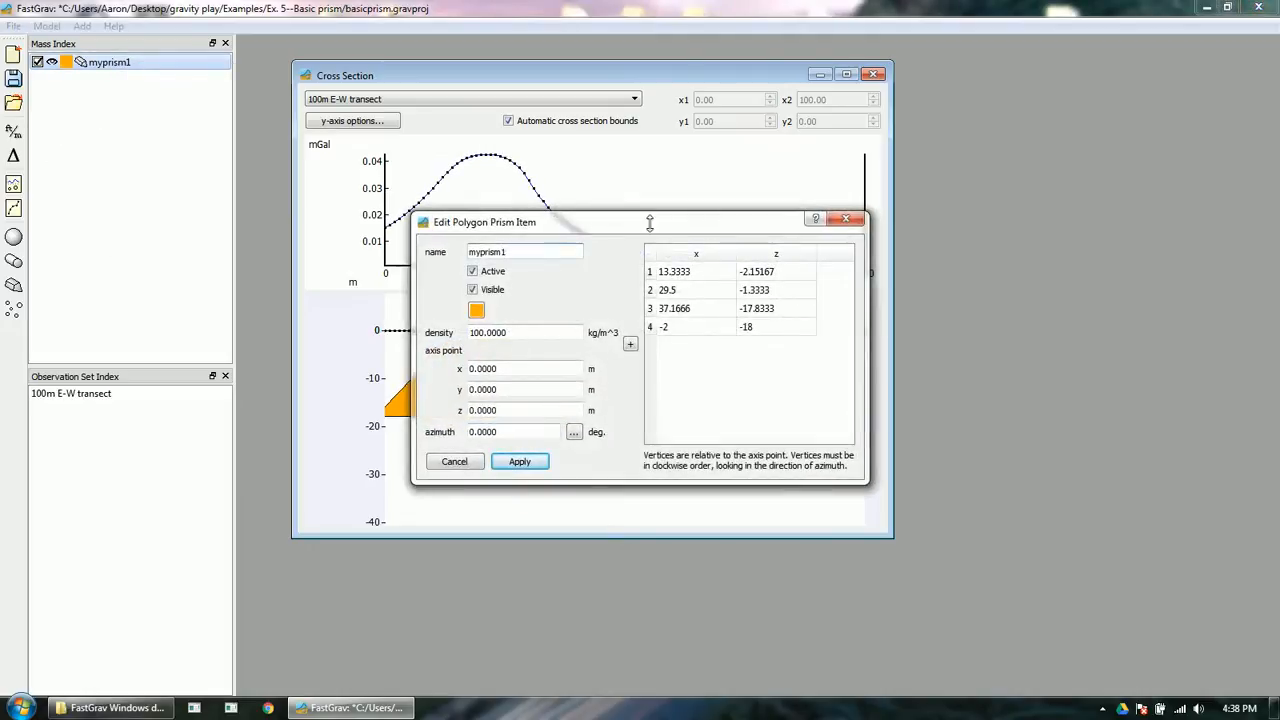
pyautogui.moveTo(663, 223); pyautogui.dragTo(745, 230)
pyautogui.doubleClick(798, 268)
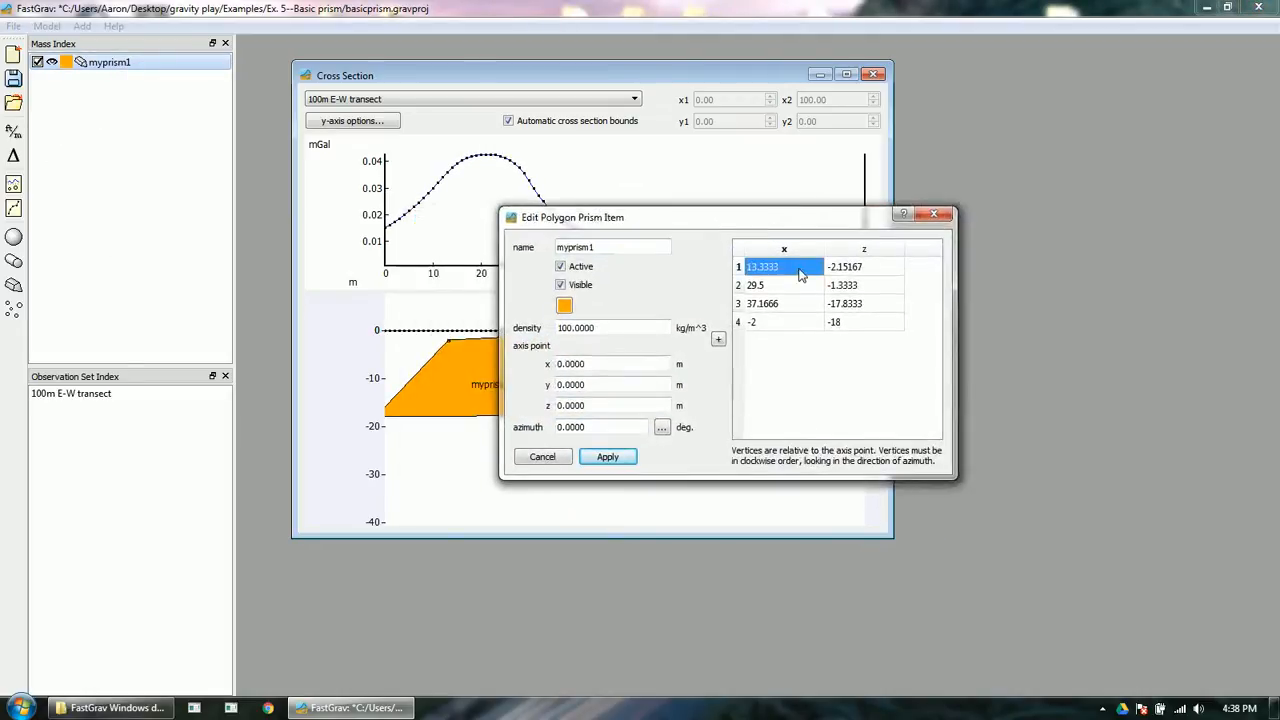
pyautogui.write('10')
pyautogui.doubleClick(879, 270)
pyautogui.write('0')
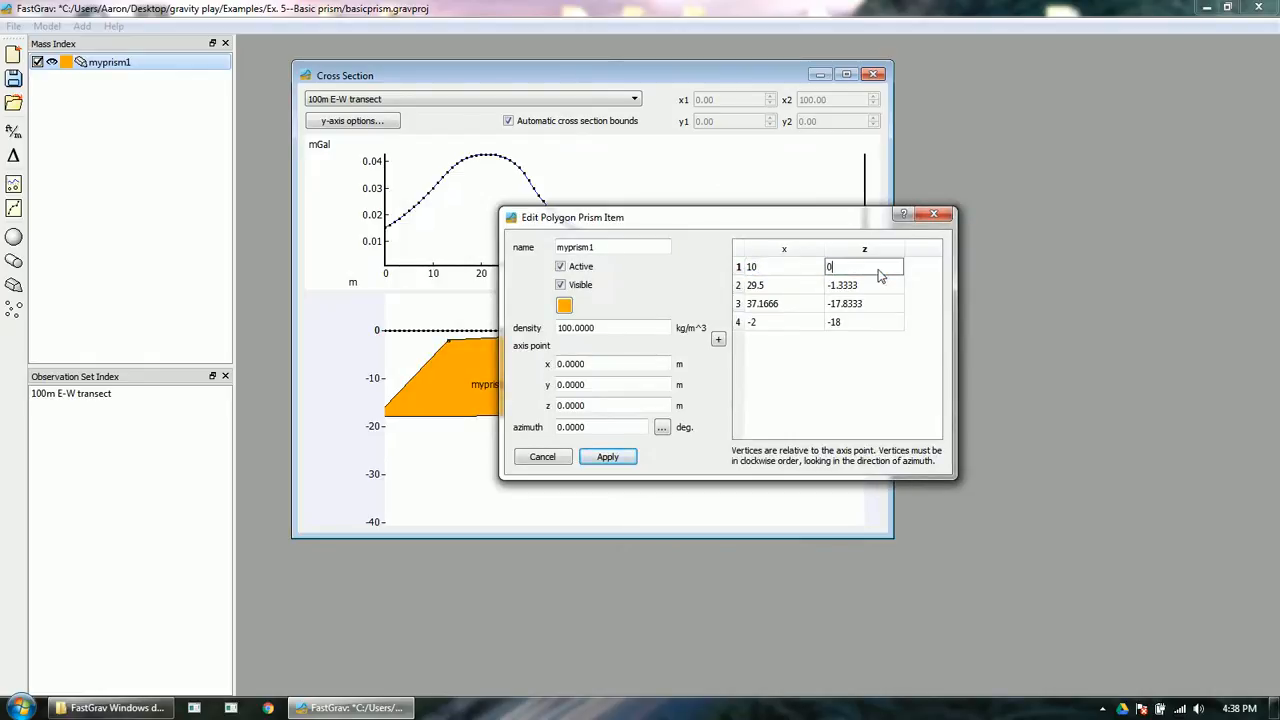
pyautogui.press('Return')
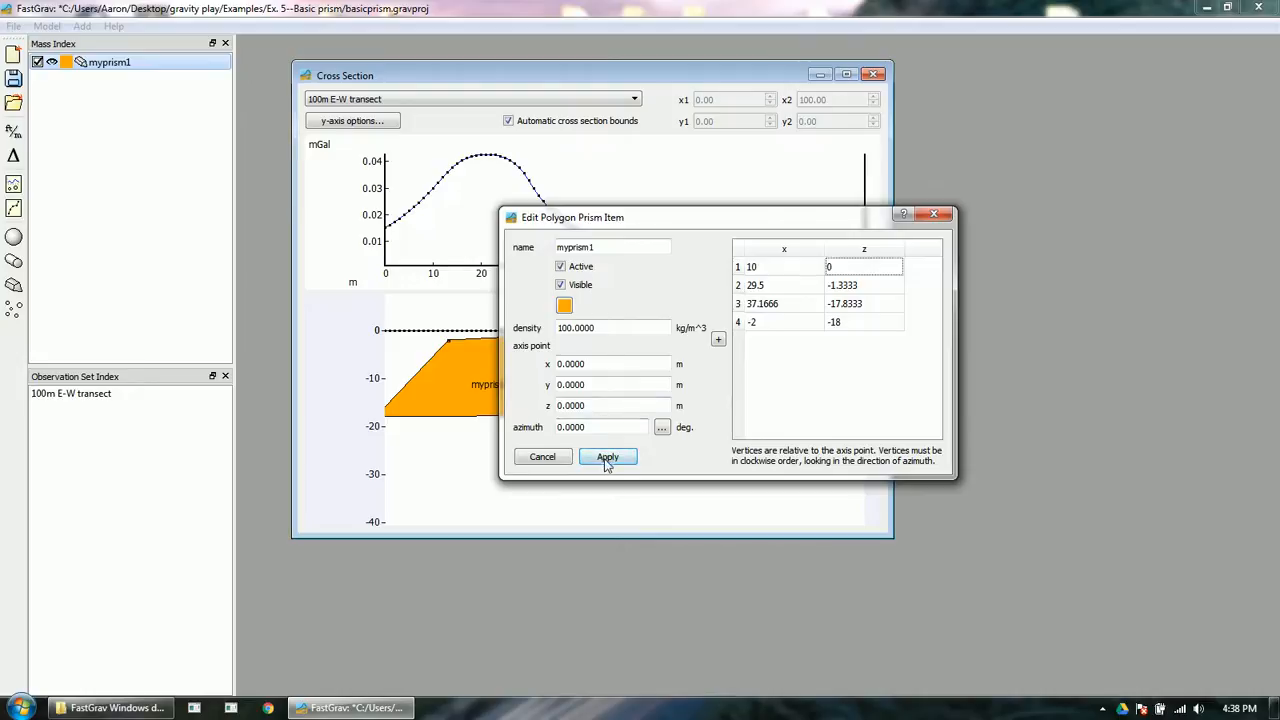
pyautogui.click(607, 457)
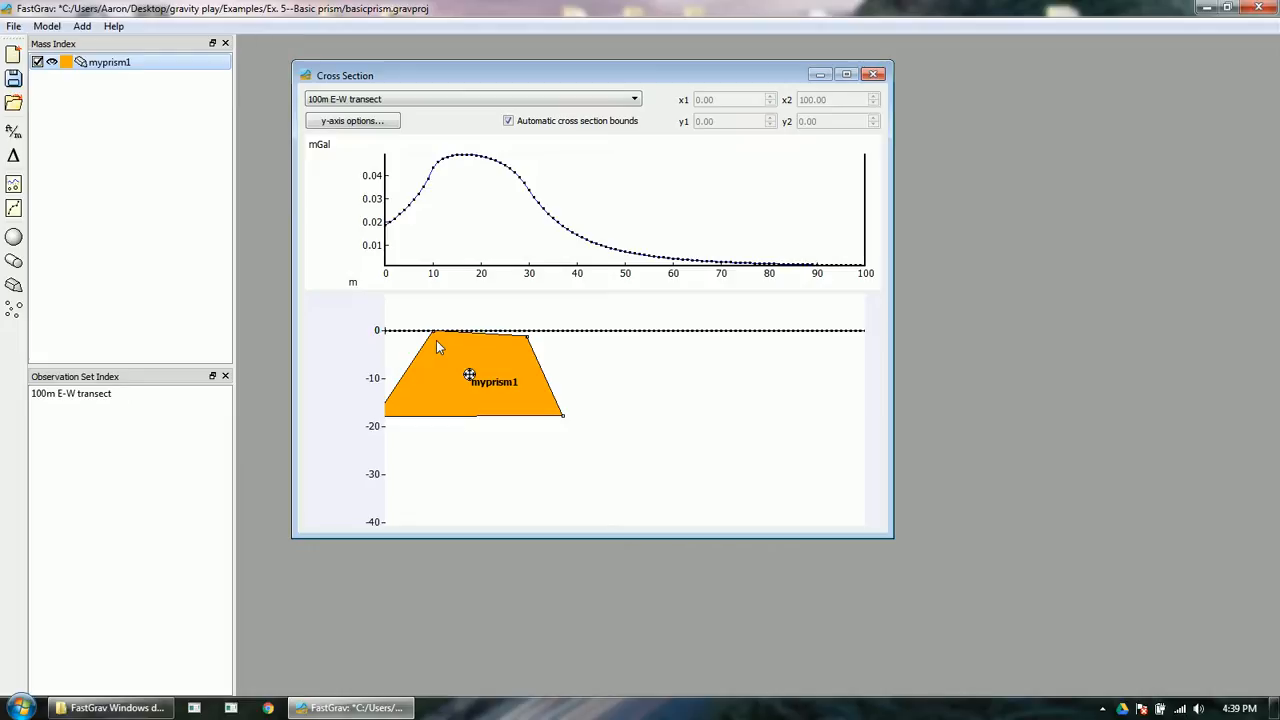
# Move the whole prism so it extends above the observation line, with its axis point at about x 24 m, z 5 m
pyautogui.moveTo(469, 374); pyautogui.dragTo(618, 349)
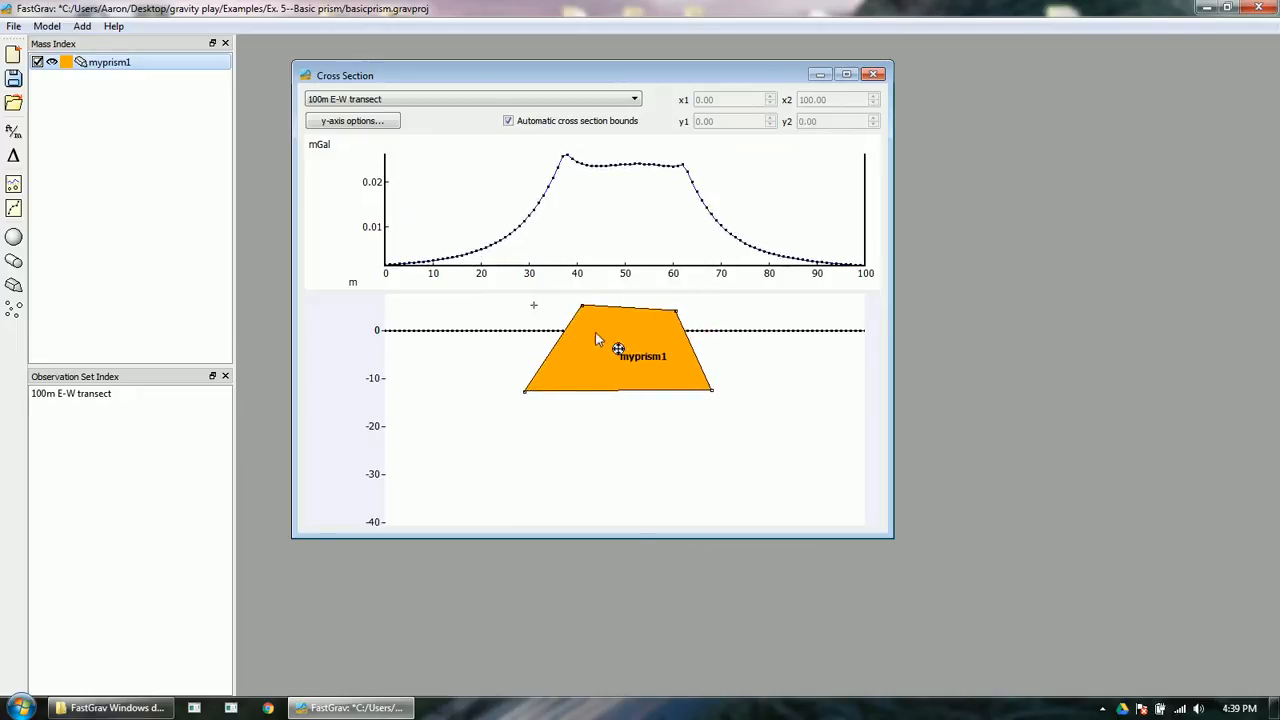
pyautogui.moveTo(618, 348); pyautogui.dragTo(586, 352)
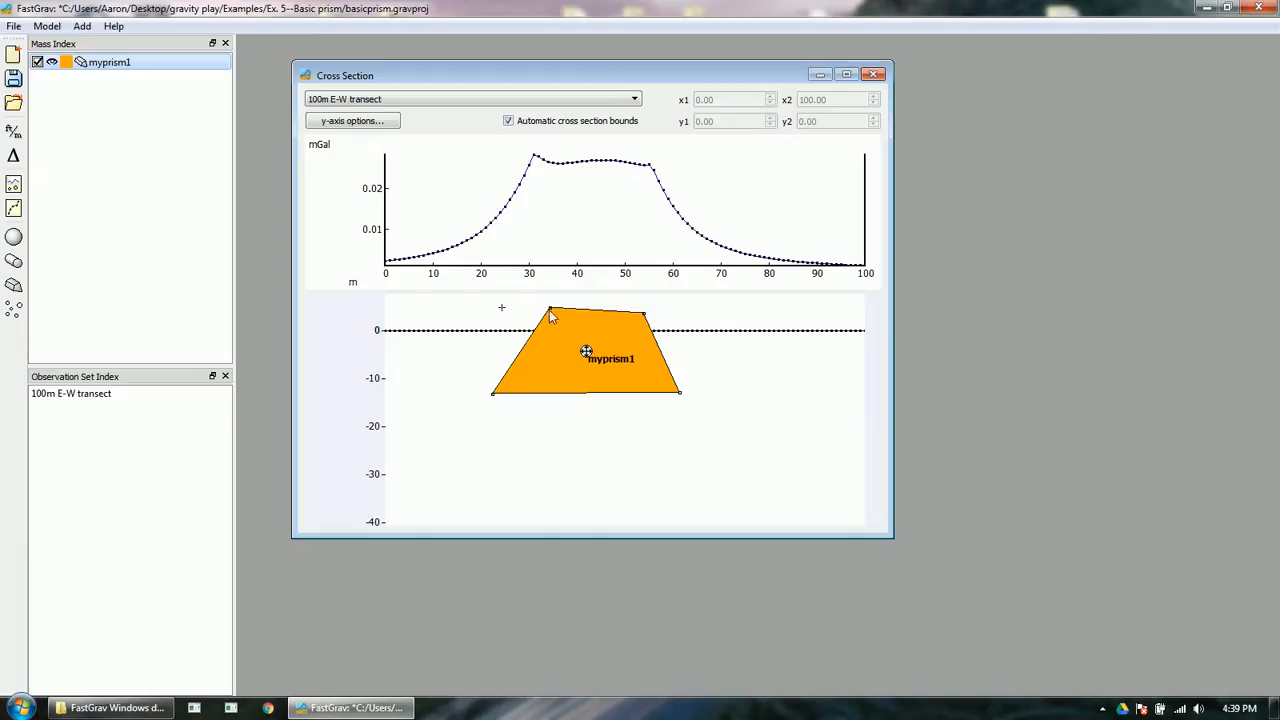
# Place the prism's two top vertices on the z 0 line at about x 32 m and 53 m, and lower the whole prism about 4 m
pyautogui.moveTo(551, 309); pyautogui.dragTo(539, 331)
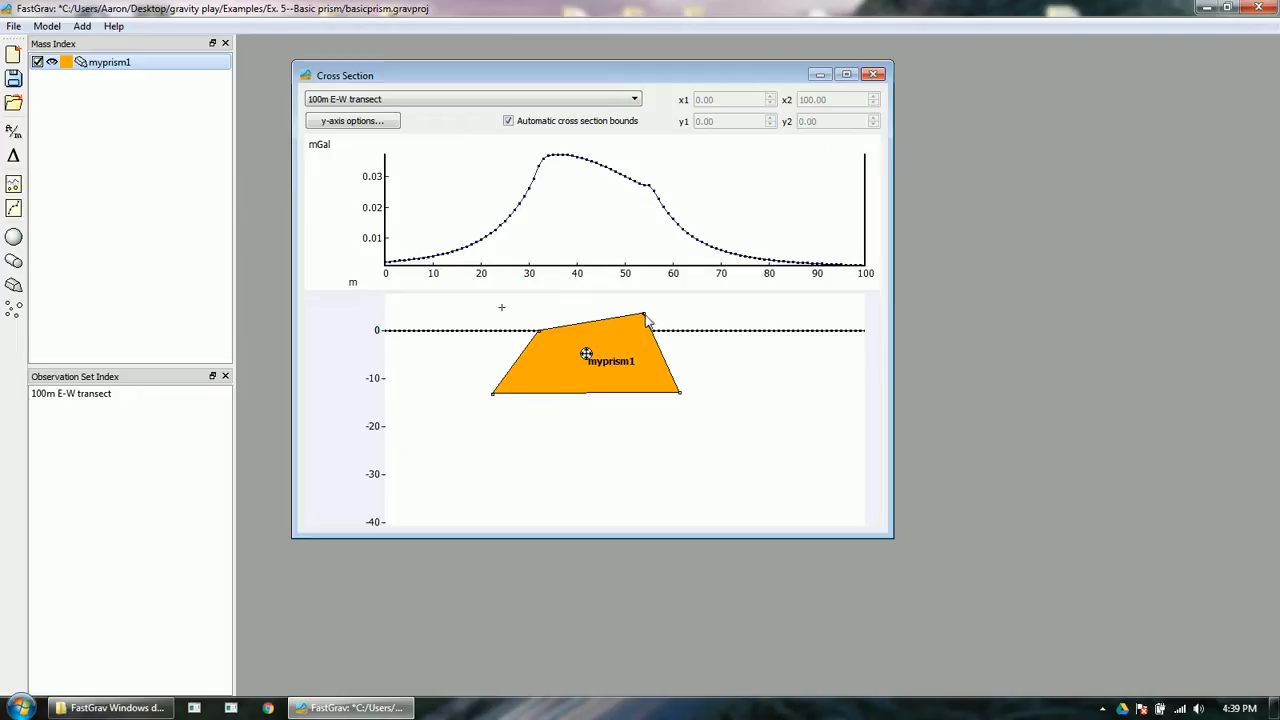
pyautogui.moveTo(645, 316); pyautogui.dragTo(642, 333)
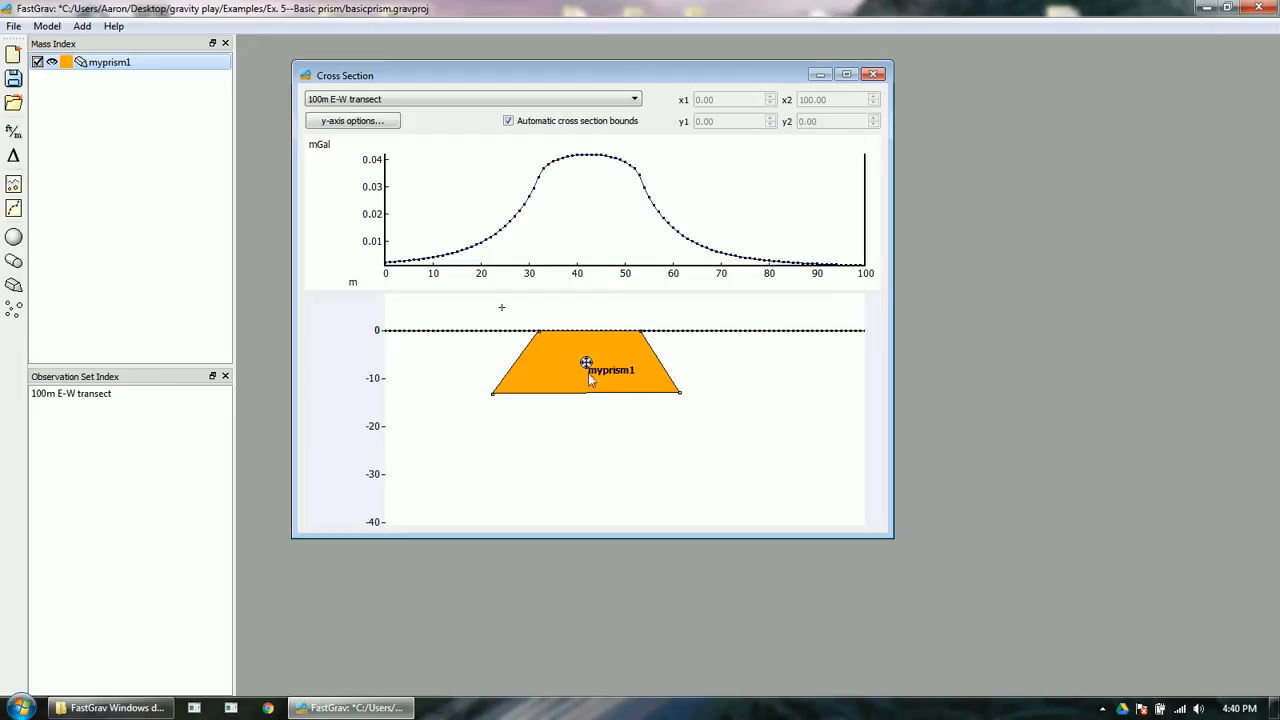
pyautogui.moveTo(587, 362); pyautogui.dragTo(584, 384)
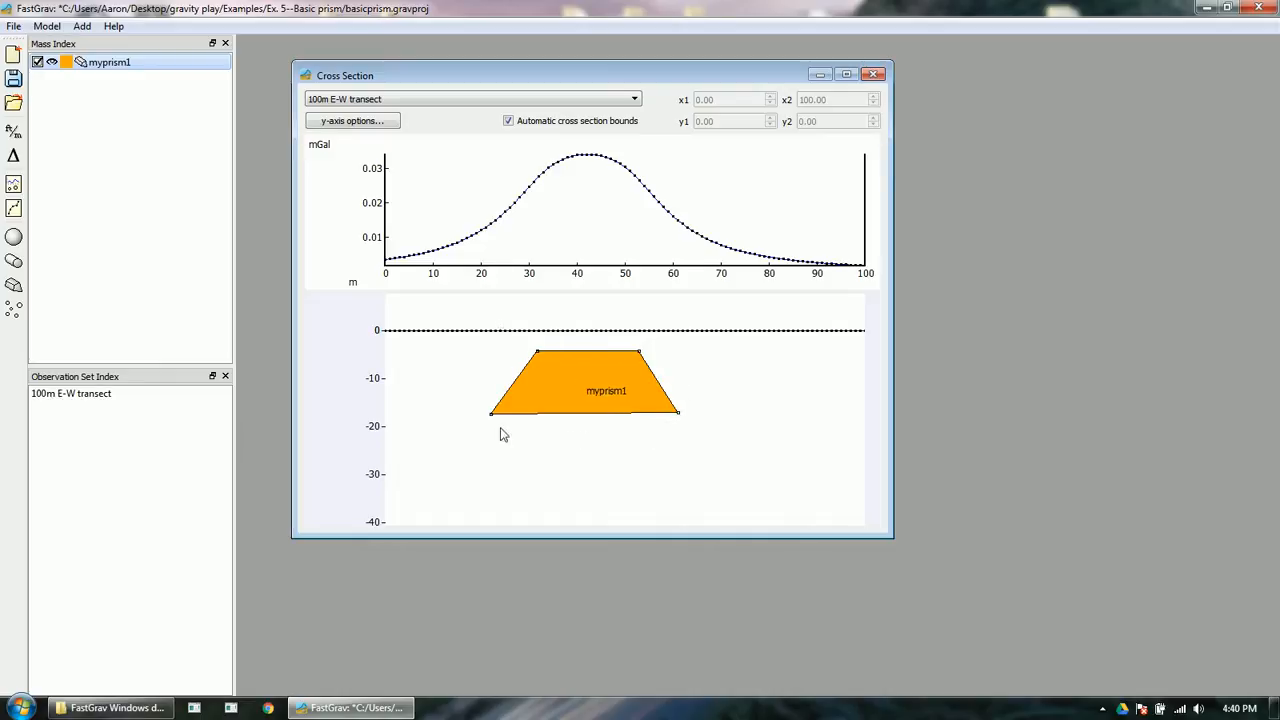
# Add two vertices on the prism's sloping right edge
pyautogui.rightClick(658, 385)
pyautogui.click(659, 386)
pyautogui.rightClick(651, 368)
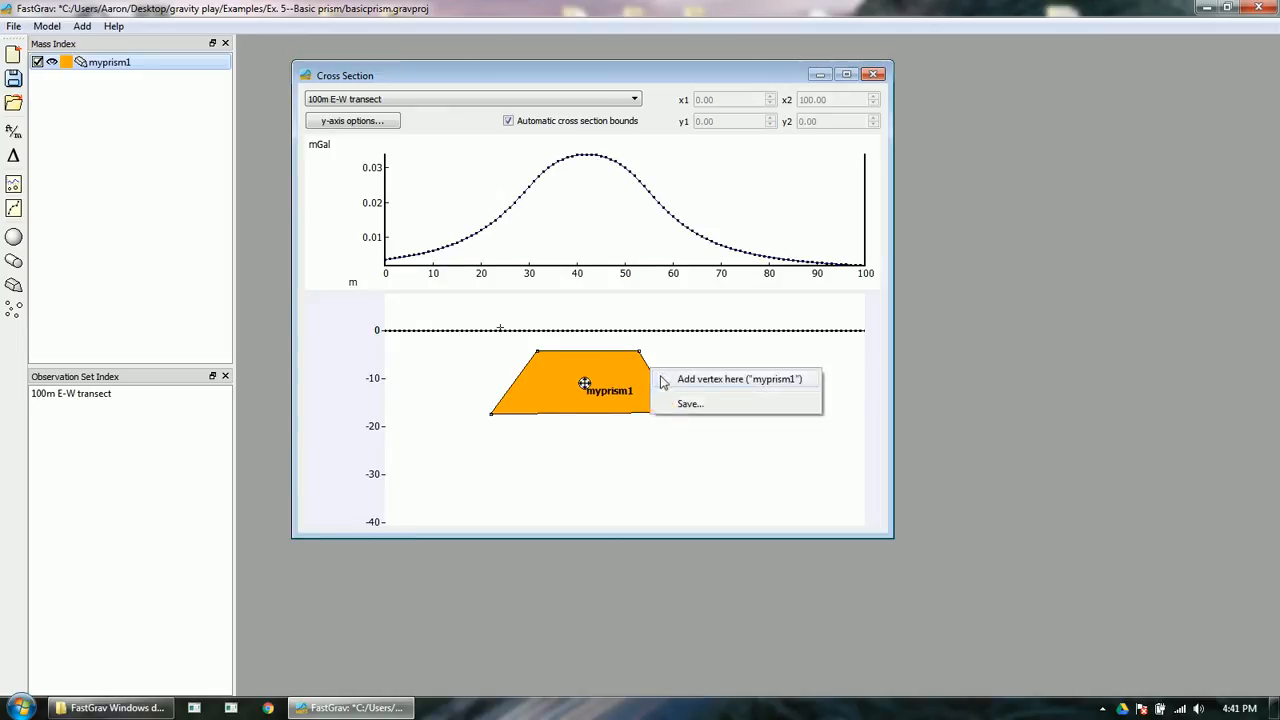
pyautogui.click(657, 376)
# Make the prism's outline cross itself by moving one vertex to about x 39 m, z -8 m and another to about x 37 m, z -26 m
pyautogui.moveTo(658, 385); pyautogui.dragTo(550, 471)
pyautogui.moveTo(652, 381); pyautogui.dragTo(576, 380)
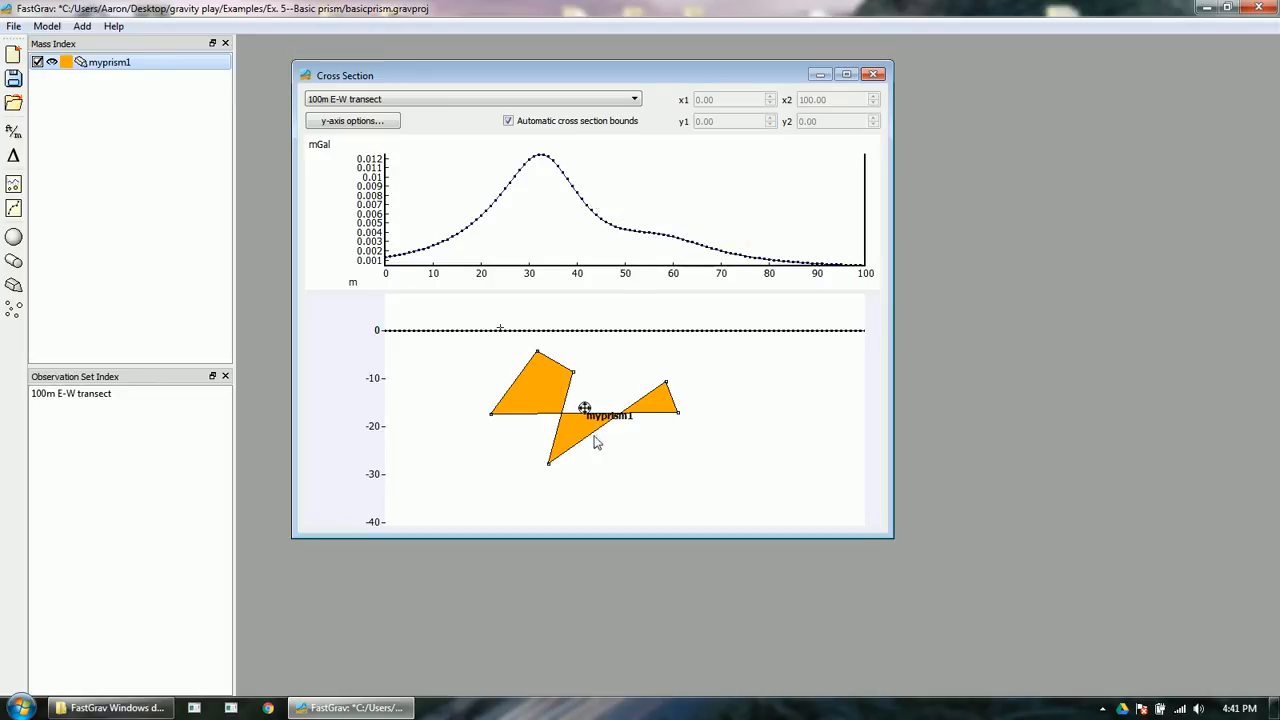
pyautogui.moveTo(549, 463)
pyautogui.mouseDown()
pyautogui.moveTo(583, 420)
pyautogui.moveTo(580, 390)
pyautogui.moveTo(564, 461)
pyautogui.mouseUp()
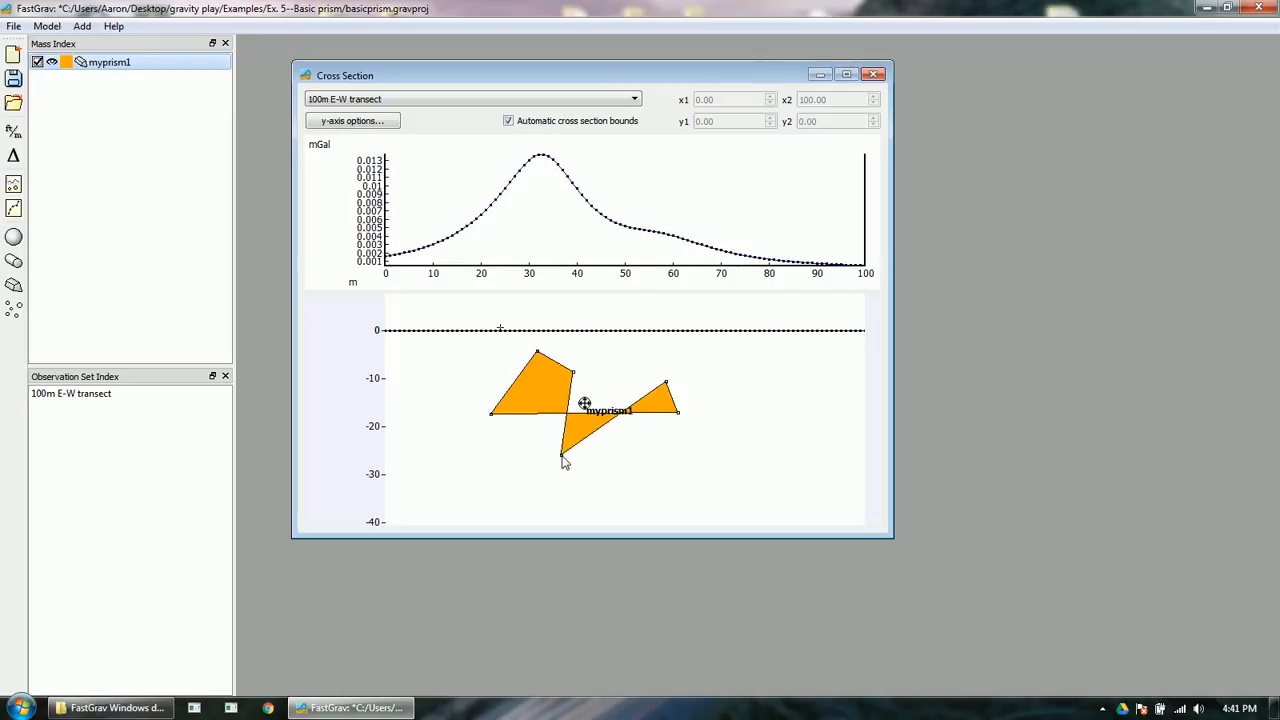